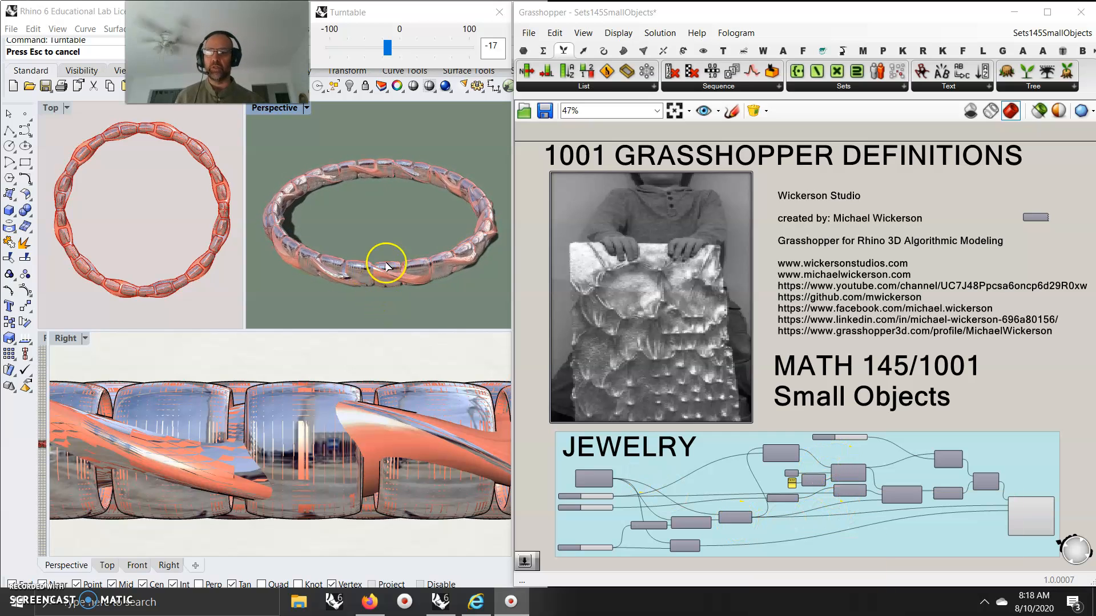
# Maximize the Perspective viewport and examine the twisted ring from close up and from different angles.
pyautogui.doubleClick(270, 108)
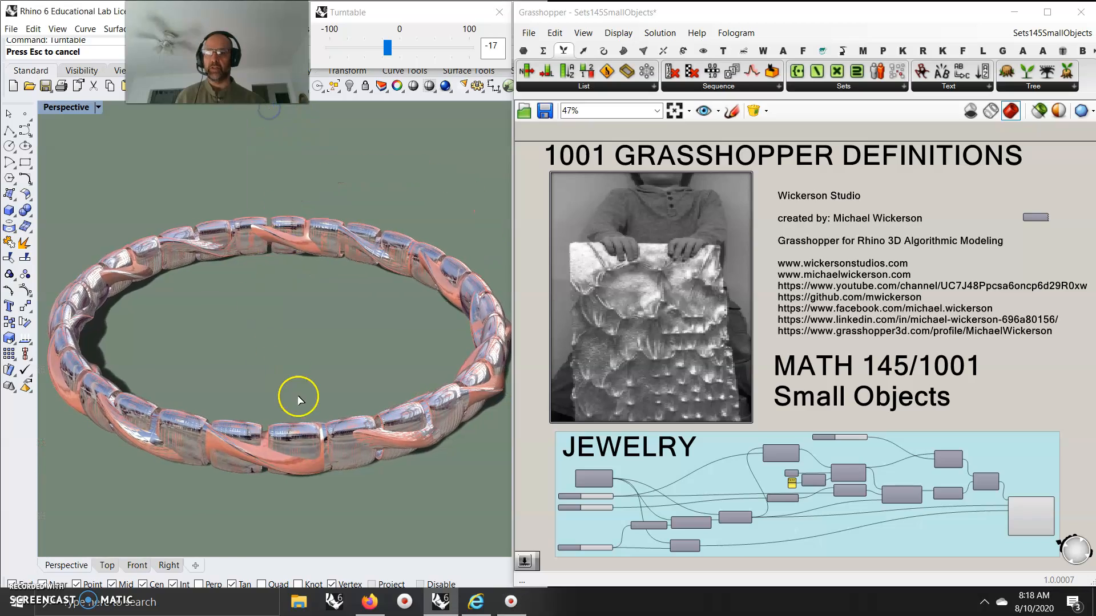
pyautogui.scroll(10, 306, 404)
pyautogui.moveTo(339, 413); pyautogui.dragTo(385, 457, button='right')
pyautogui.scroll(-8, 341, 427)
pyautogui.click(345, 422)
pyautogui.scroll(-5, 354, 428)
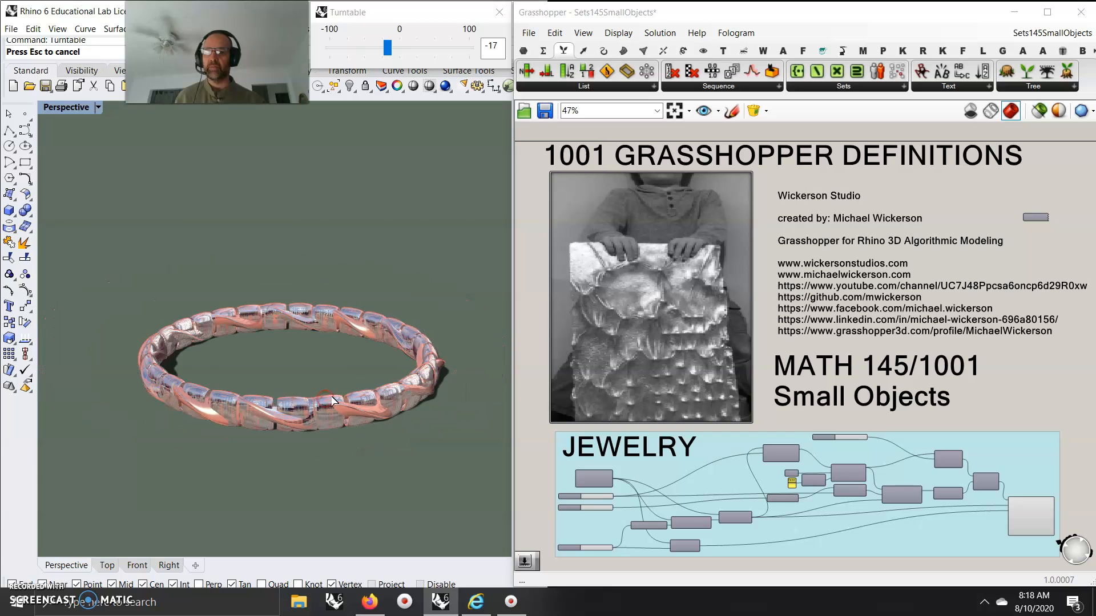
pyautogui.moveTo(333, 399); pyautogui.dragTo(337, 426, button='right')
pyautogui.scroll(4, 603, 511)
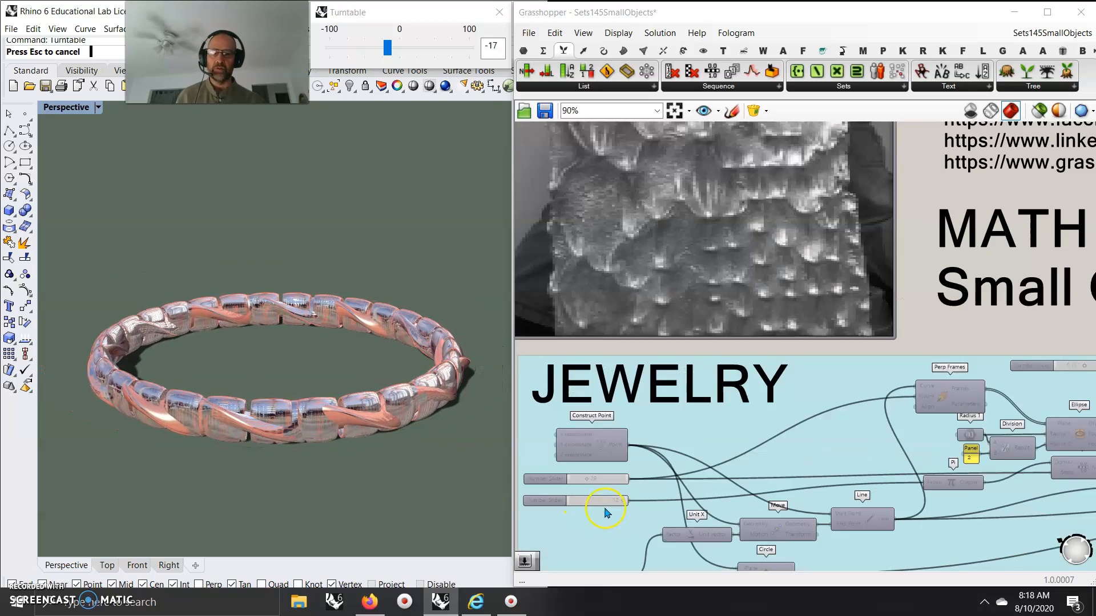
# Examine the number sliders and the first components of the Jewelry definition, from Construct Point to Circle.
pyautogui.scroll(8, 605, 512)
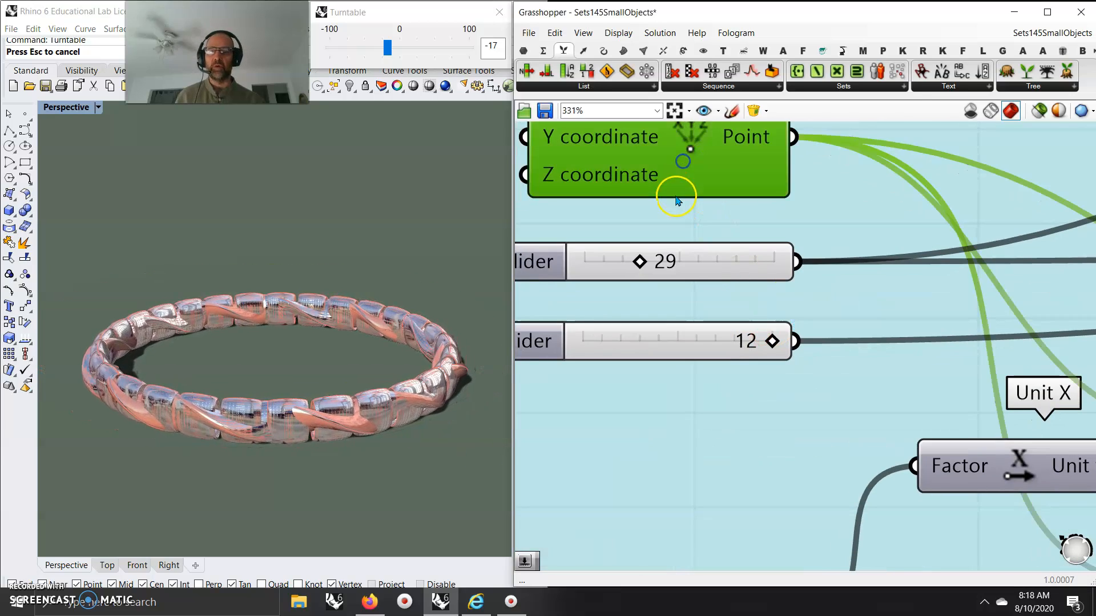
pyautogui.scroll(-3, 678, 200)
pyautogui.moveTo(800, 367); pyautogui.dragTo(693, 347, button='right')
pyautogui.scroll(-4, 704, 357)
pyautogui.click(809, 413)
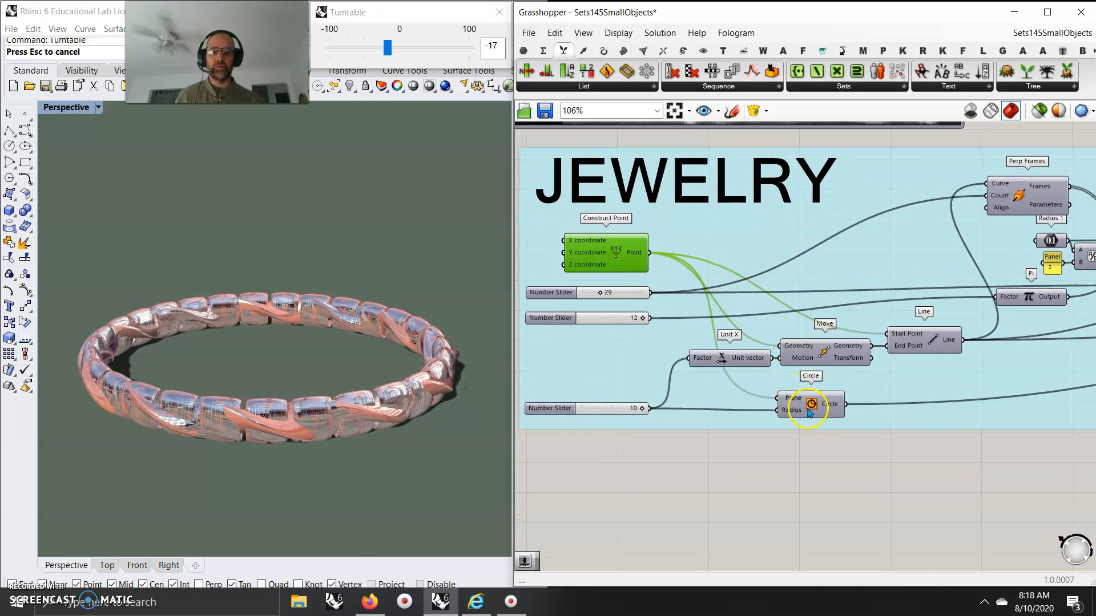
# Stop the Turntable rotation and set the Perspective viewport to Shaded display mode.
pyautogui.click(496, 15)
pyautogui.click(62, 110)
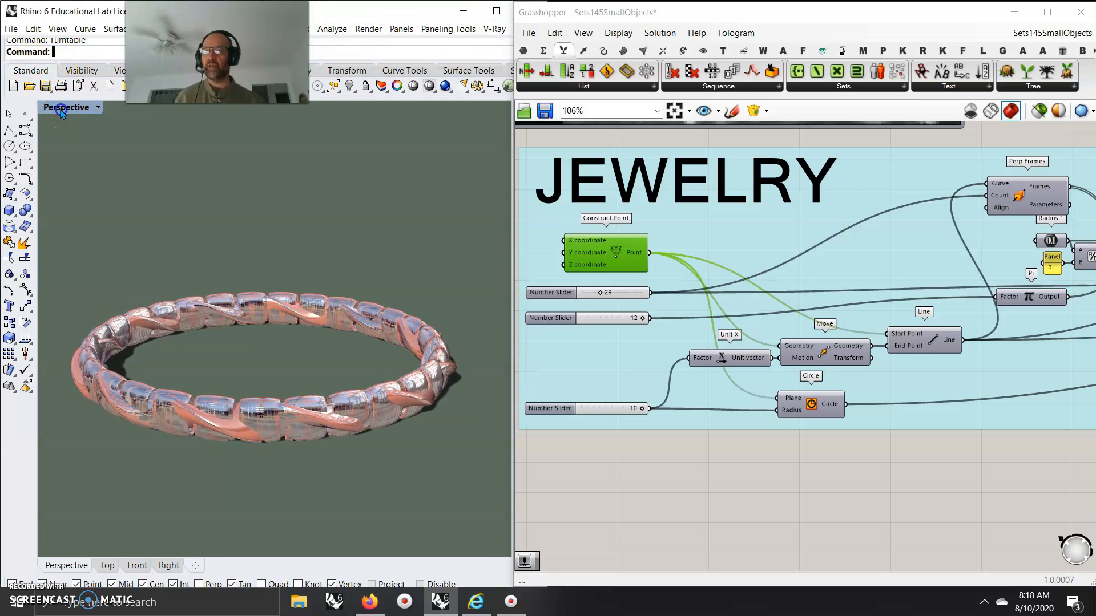
pyautogui.click(75, 154)
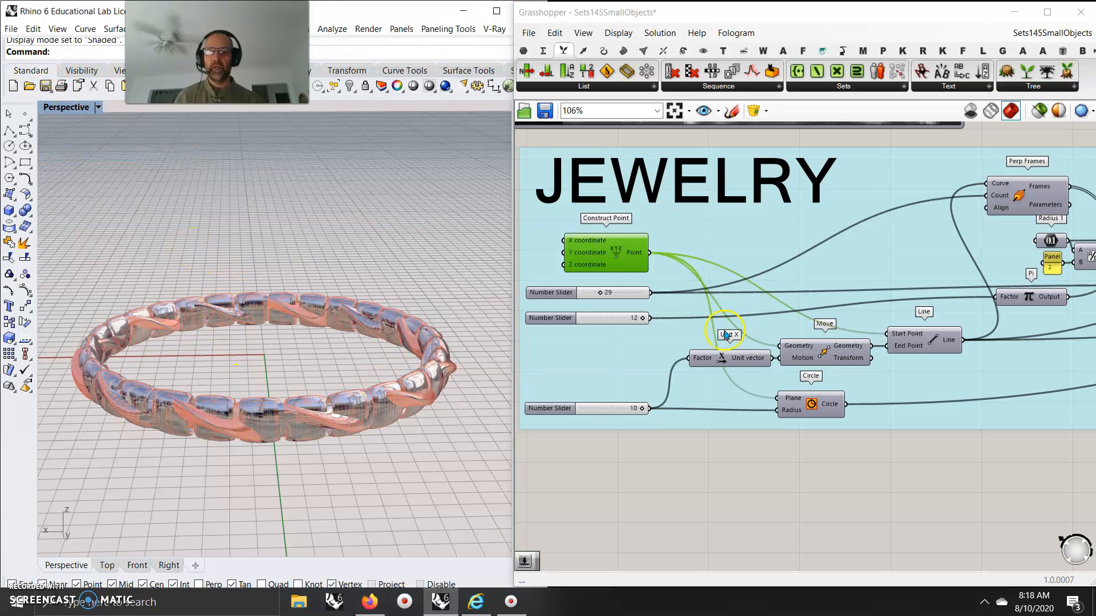
# Hide the baked ring surfaces, including the remaining pieces at the ring's edge, leaving only the Grasshopper preview.
pyautogui.moveTo(453, 477); pyautogui.dragTo(97, 212)
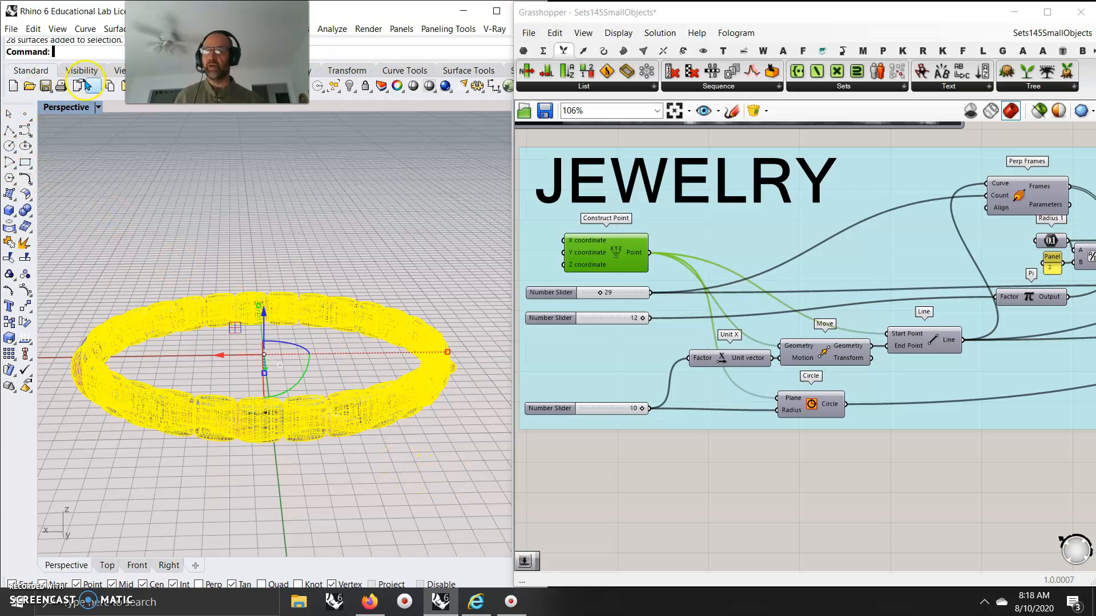
pyautogui.click(85, 70)
pyautogui.click(12, 86)
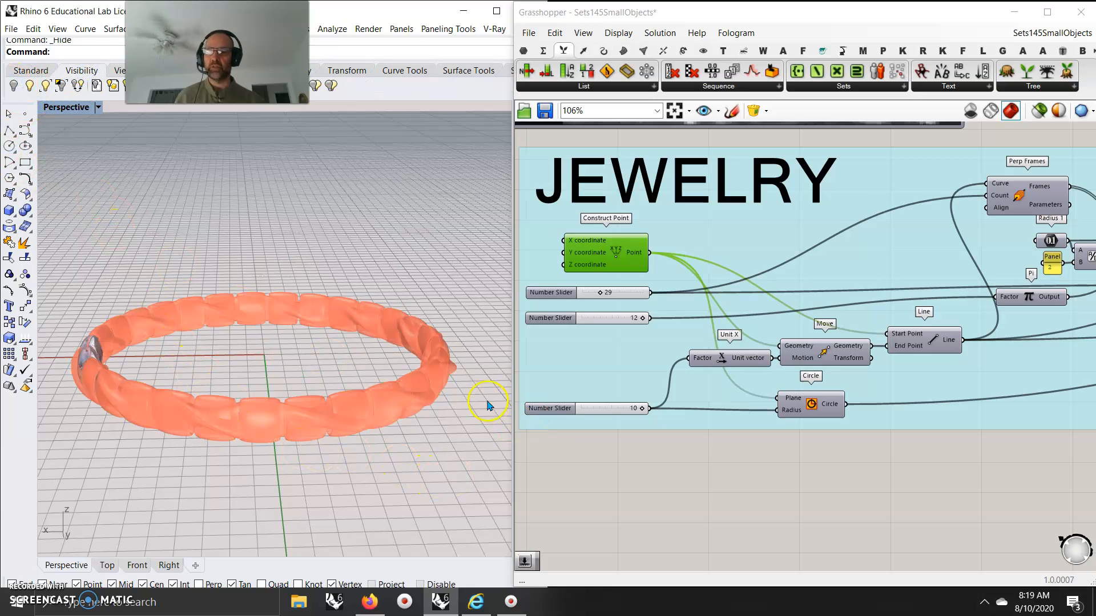
pyautogui.moveTo(205, 484); pyautogui.dragTo(80, 229, button='right')
pyautogui.moveTo(80, 229); pyautogui.dragTo(162, 408)
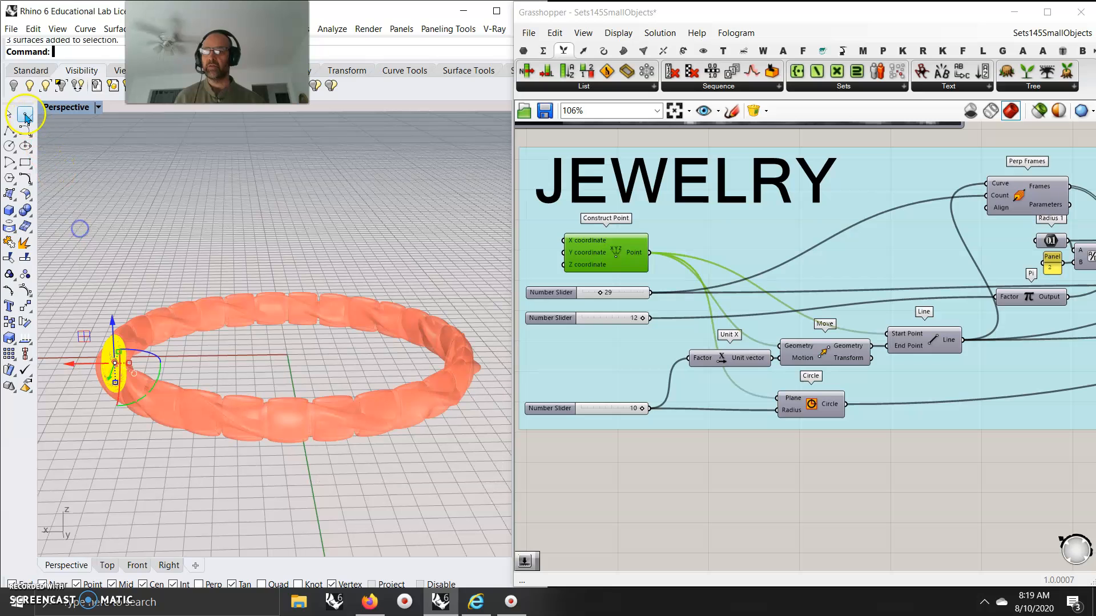
pyautogui.click(14, 87)
pyautogui.moveTo(220, 335); pyautogui.dragTo(345, 460, button='right')
# Select the Circle component and restrict the Grasshopper preview to selected objects only.
pyautogui.click(582, 398)
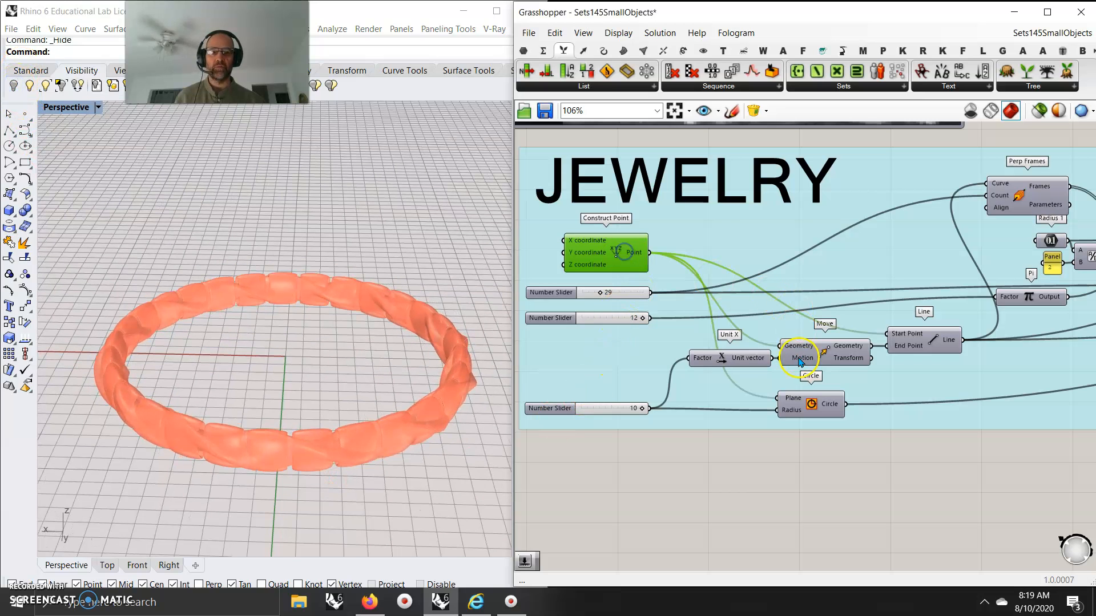
pyautogui.click(817, 354)
pyautogui.click(817, 410)
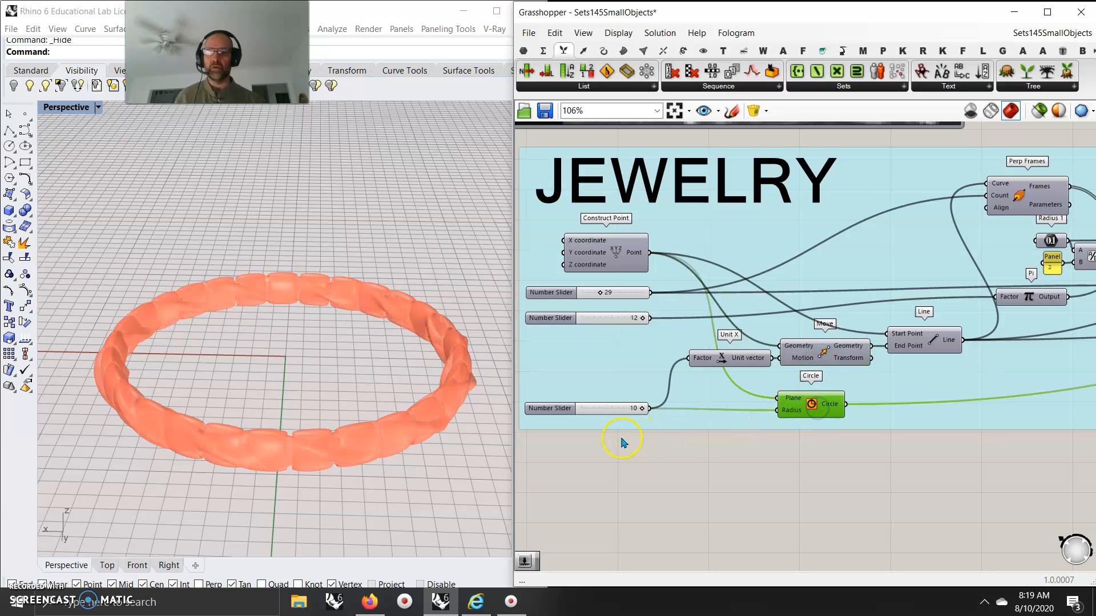
pyautogui.click(1038, 112)
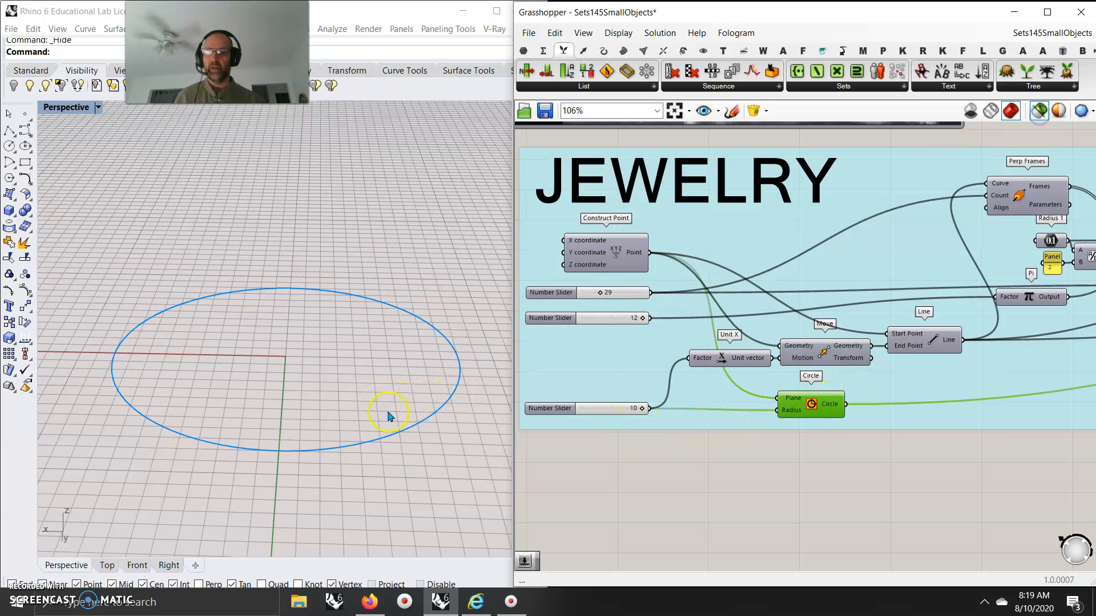
# Preview the Move component's point on the X axis and the Line component's straight segment.
pyautogui.click(822, 355)
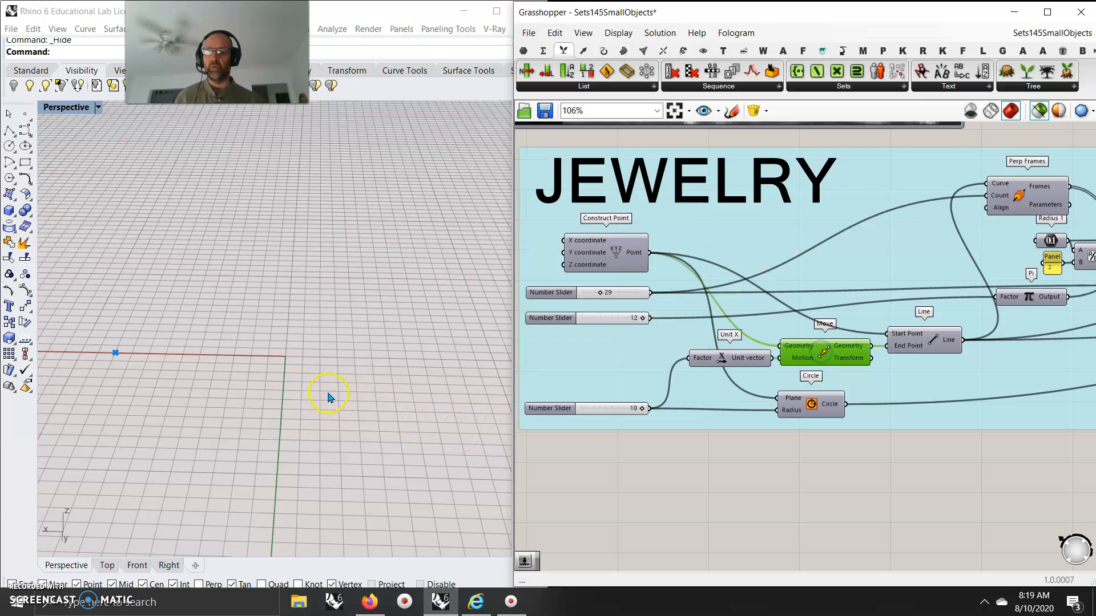
pyautogui.click(615, 258)
pyautogui.click(817, 360)
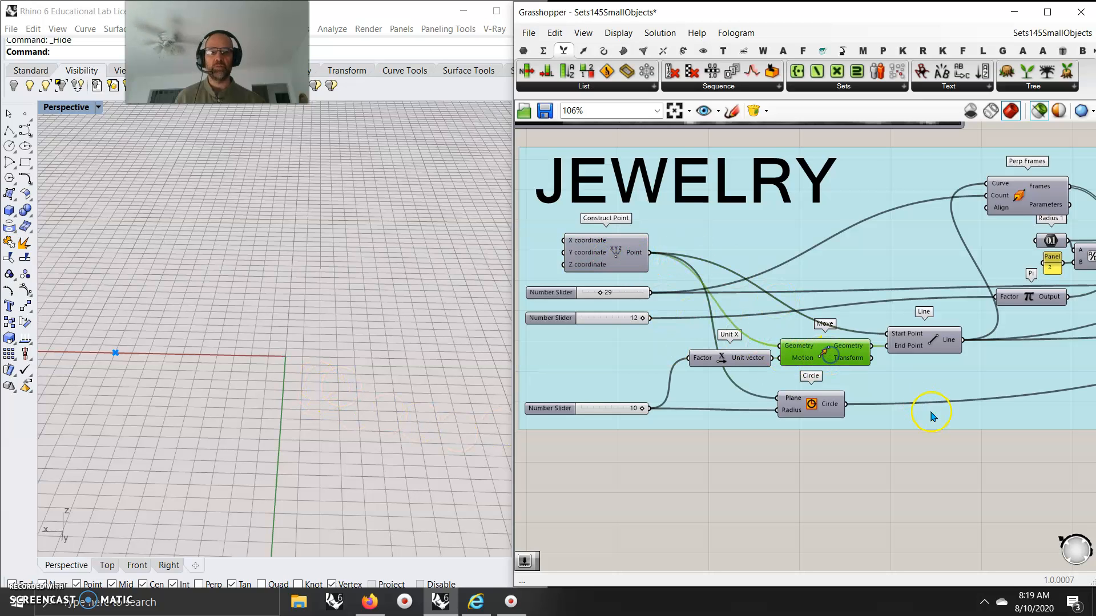
pyautogui.moveTo(930, 416); pyautogui.dragTo(822, 368, button='right')
pyautogui.click(797, 328)
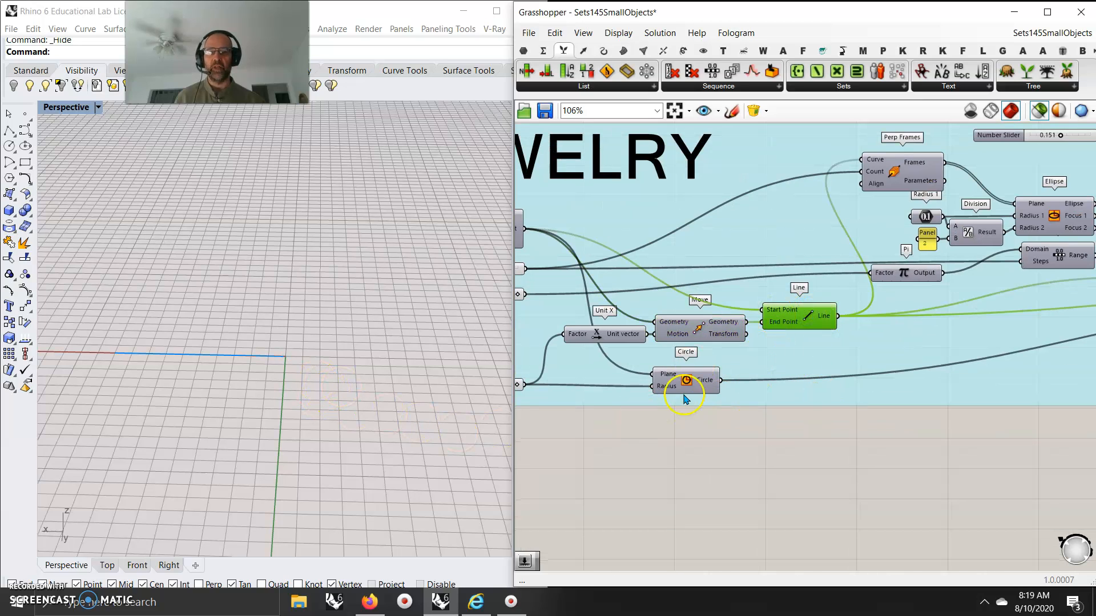
# Preview the Perp Frames along the line and the row of ellipses generated on them.
pyautogui.moveTo(826, 473); pyautogui.dragTo(664, 542, button='right')
pyautogui.click(736, 242)
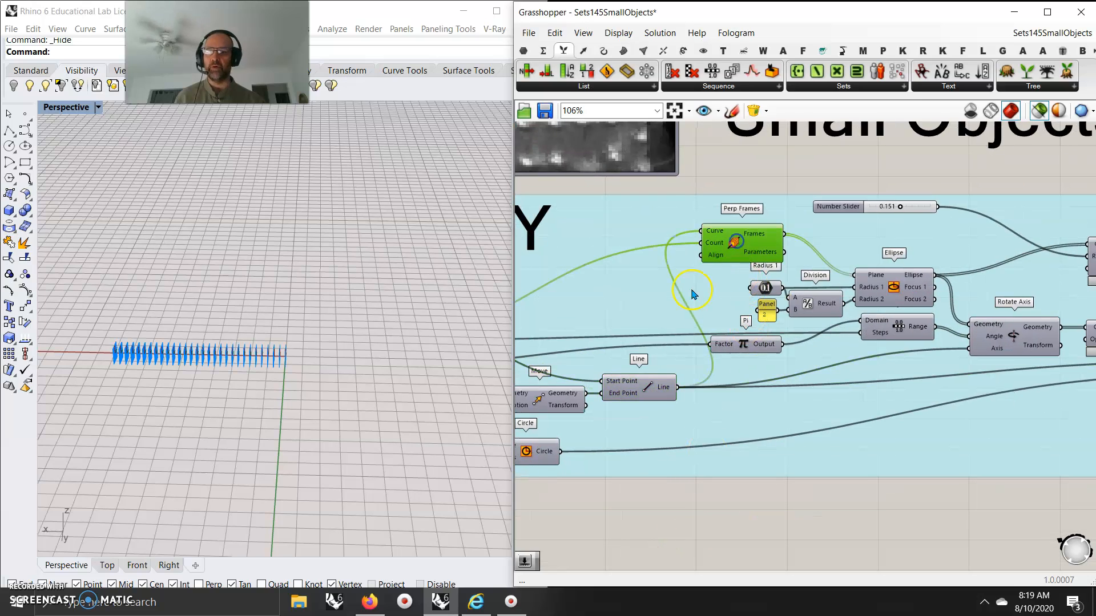
pyautogui.moveTo(701, 491); pyautogui.dragTo(731, 482, button='right')
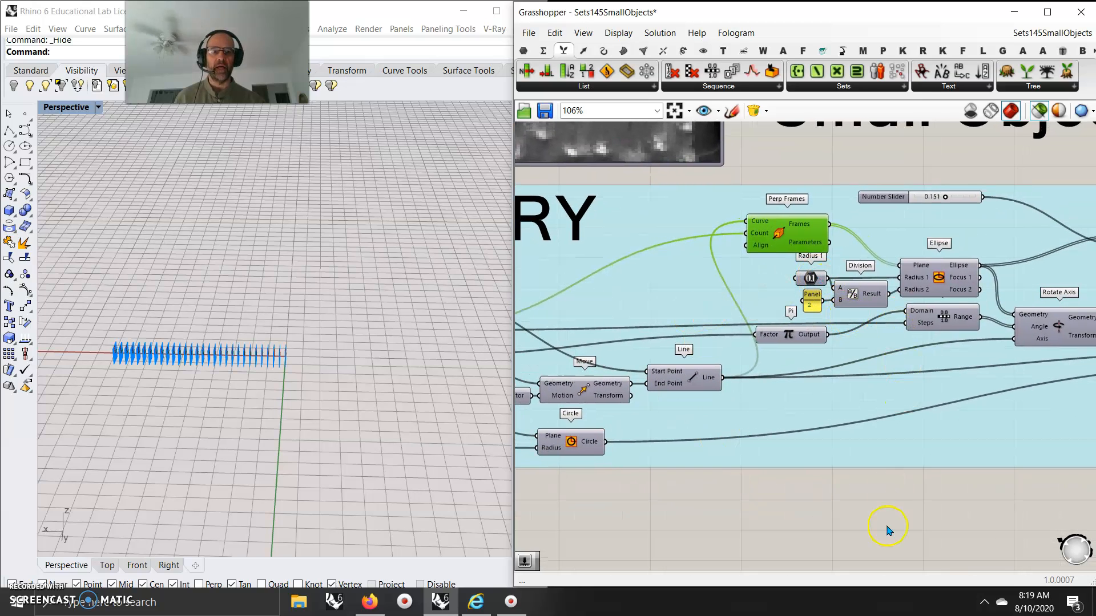
pyautogui.moveTo(889, 531); pyautogui.dragTo(799, 526, button='right')
pyautogui.click(849, 272)
pyautogui.moveTo(221, 379); pyautogui.dragTo(422, 345, button='right')
pyautogui.scroll(5, 334, 392)
pyautogui.moveTo(815, 505); pyautogui.dragTo(779, 529, button='right')
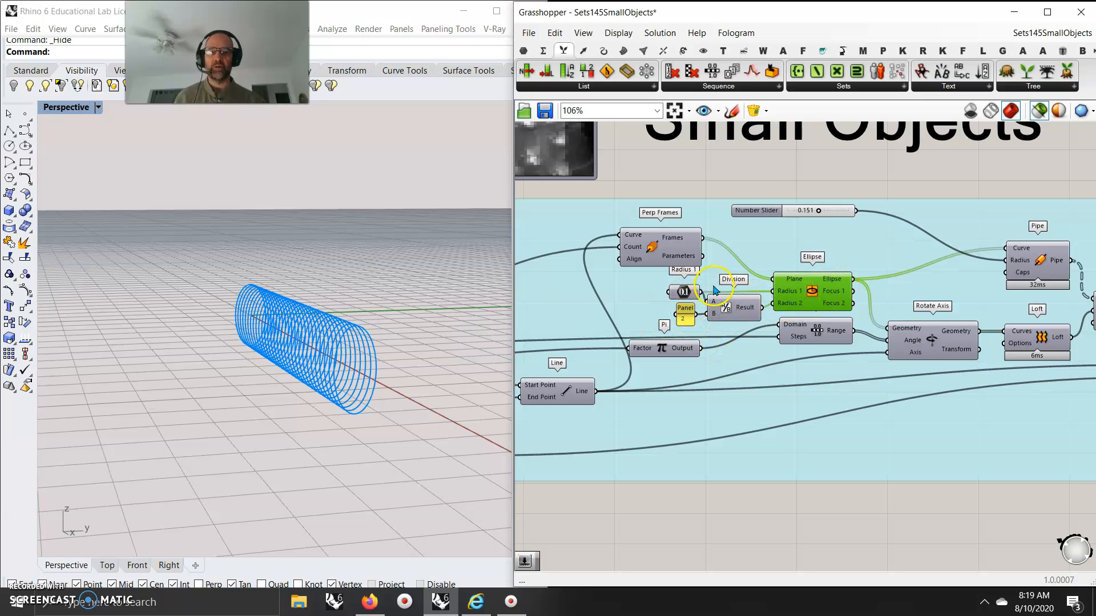
# Preview the Rotate Axis ellipses and set the number slider feeding the Pi factor to 2.
pyautogui.moveTo(849, 516); pyautogui.dragTo(754, 513, button='right')
pyautogui.click(839, 335)
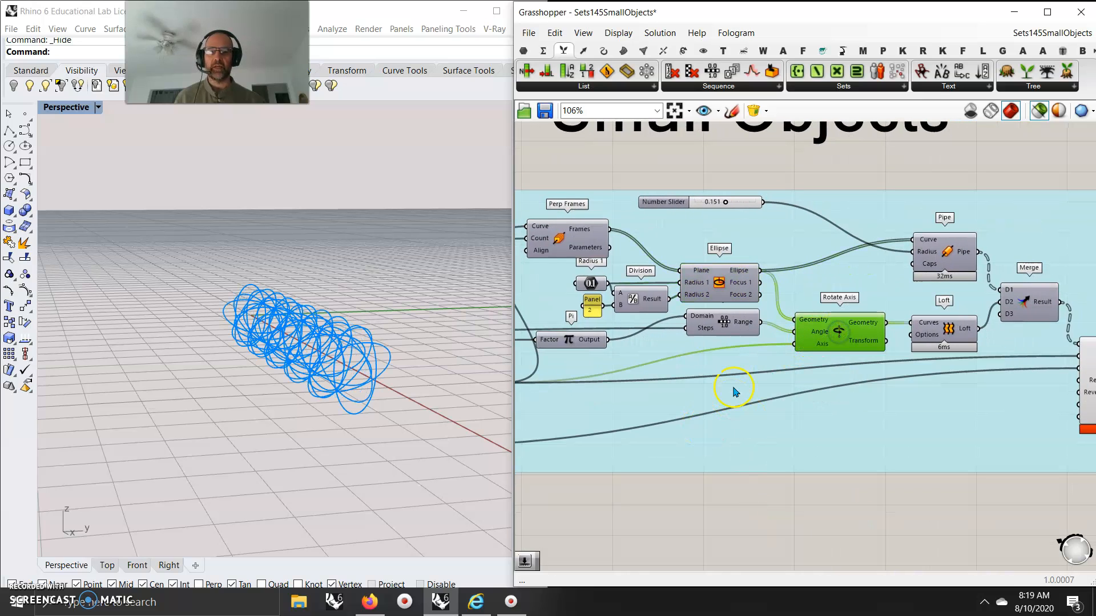
pyautogui.moveTo(638, 503); pyautogui.dragTo(917, 475, button='right')
pyautogui.moveTo(742, 510); pyautogui.dragTo(932, 503, button='right')
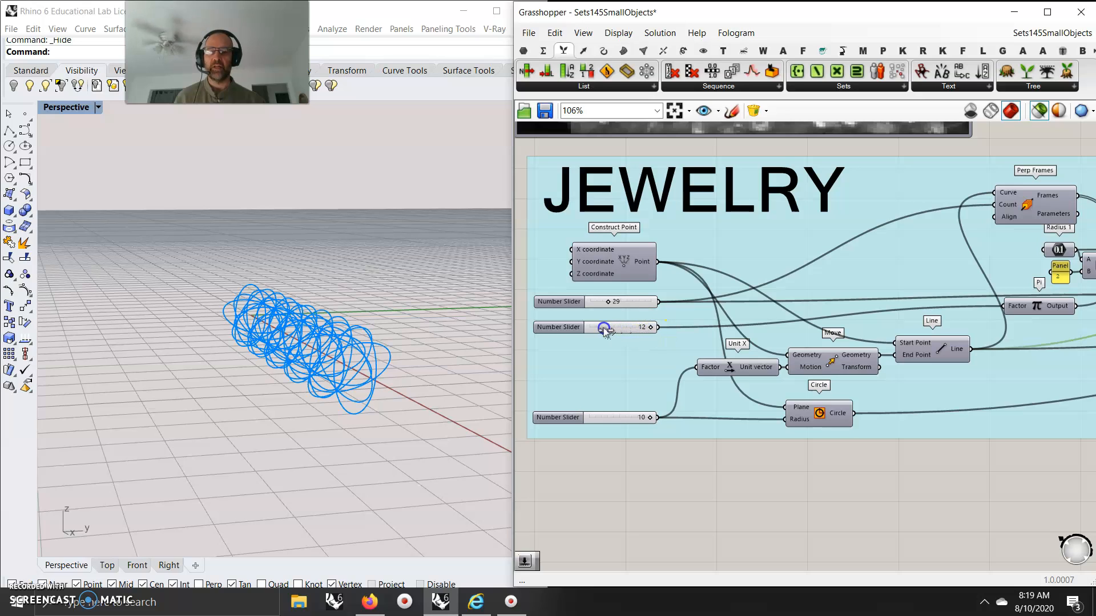
pyautogui.moveTo(604, 330); pyautogui.dragTo(604, 330)
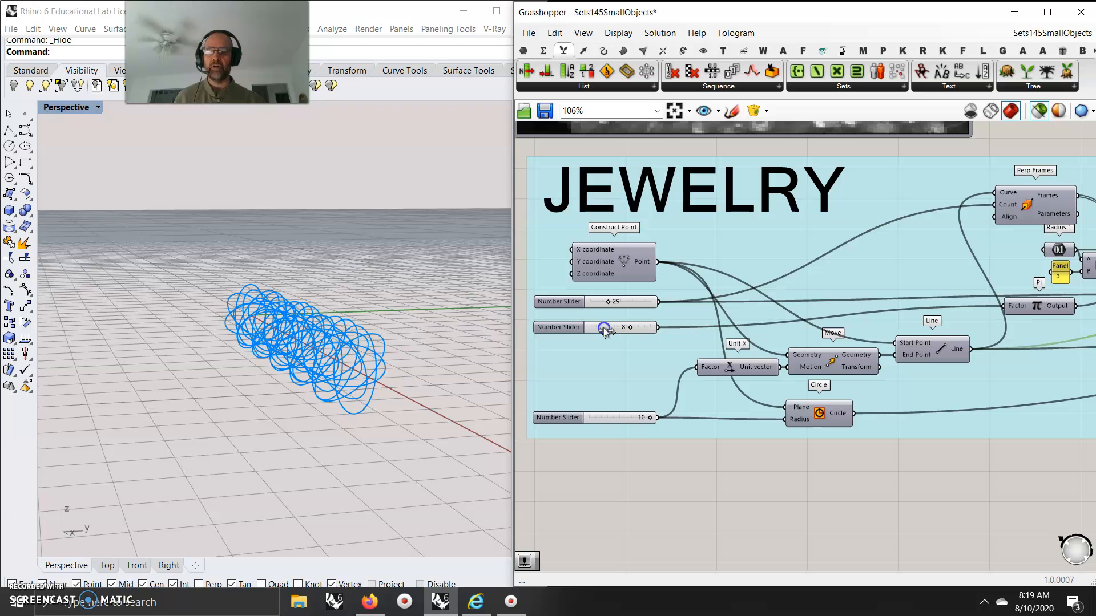
pyautogui.moveTo(604, 330); pyautogui.dragTo(599, 330)
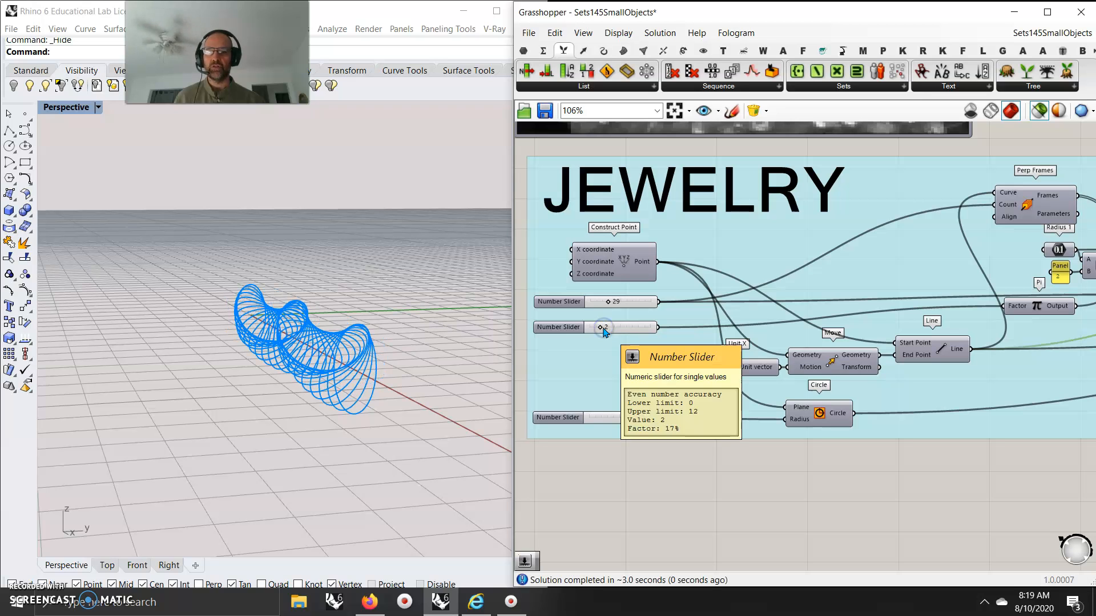
# Preview the lofted surface through the rotated ellipses and the pipes built around the original ellipses.
pyautogui.moveTo(386, 410)
pyautogui.mouseDown(button='right')
pyautogui.moveTo(403, 447)
pyautogui.moveTo(379, 464)
pyautogui.moveTo(398, 465)
pyautogui.mouseUp(button='right')
pyautogui.moveTo(822, 452); pyautogui.dragTo(660, 465, button='right')
pyautogui.moveTo(756, 470); pyautogui.dragTo(634, 499, button='right')
pyautogui.moveTo(794, 474); pyautogui.dragTo(652, 473, button='right')
pyautogui.click(824, 303)
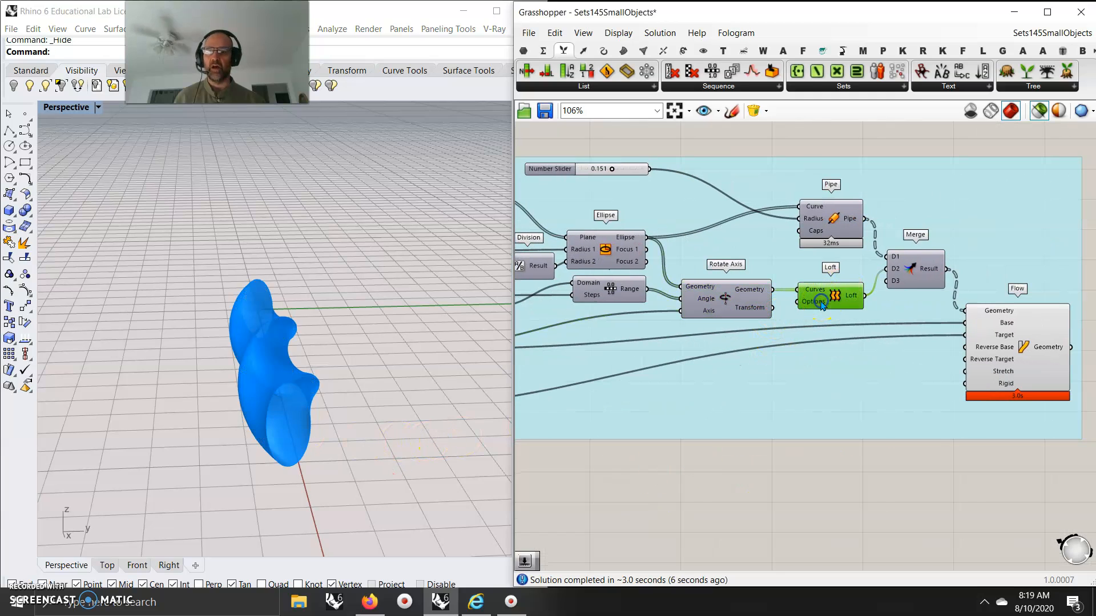
pyautogui.click(829, 223)
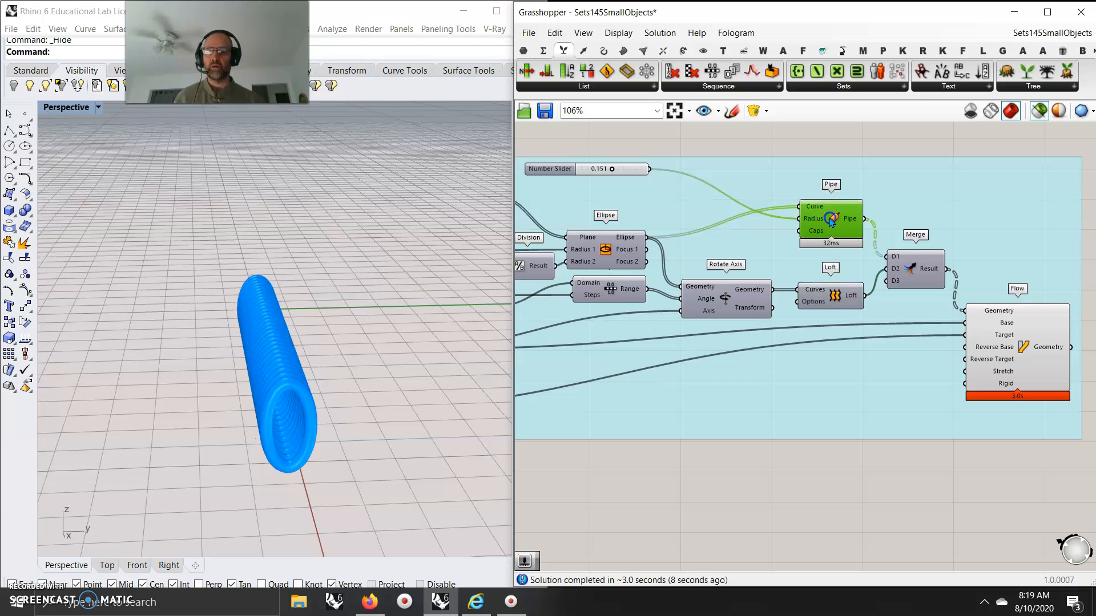
pyautogui.moveTo(386, 426); pyautogui.dragTo(465, 404, button='right')
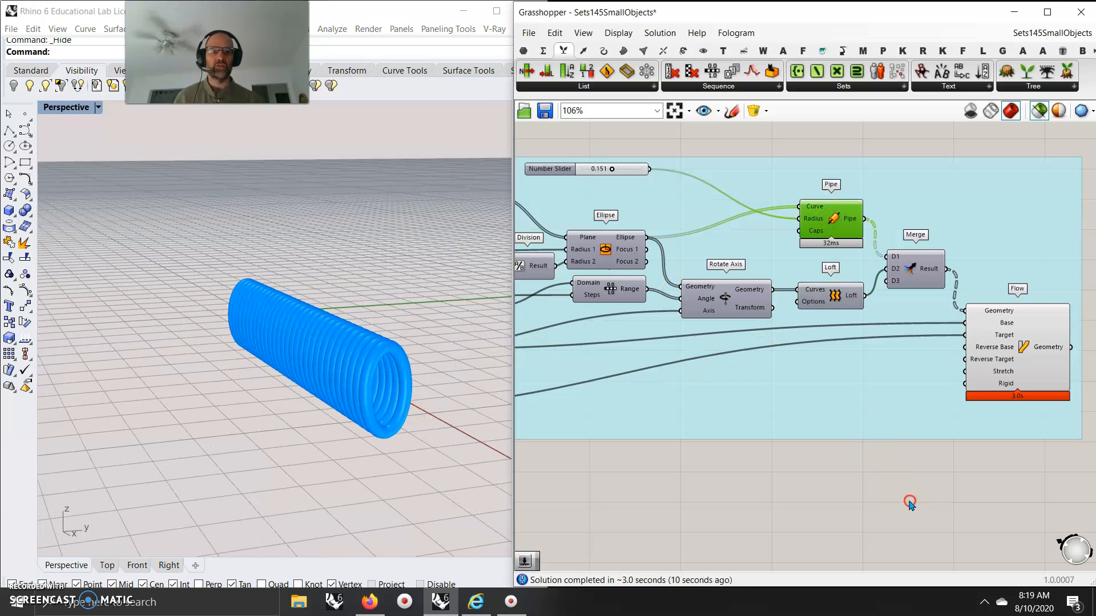
# Preview the merged pipes and loft, and check the description of the Flow component they feed.
pyautogui.moveTo(907, 502); pyautogui.dragTo(782, 473, button='right')
pyautogui.click(788, 240)
pyautogui.moveTo(363, 425)
pyautogui.mouseDown(button='right')
pyautogui.moveTo(318, 421)
pyautogui.moveTo(321, 409)
pyautogui.moveTo(347, 431)
pyautogui.mouseUp(button='right')
pyautogui.moveTo(799, 482); pyautogui.dragTo(762, 495, button='right')
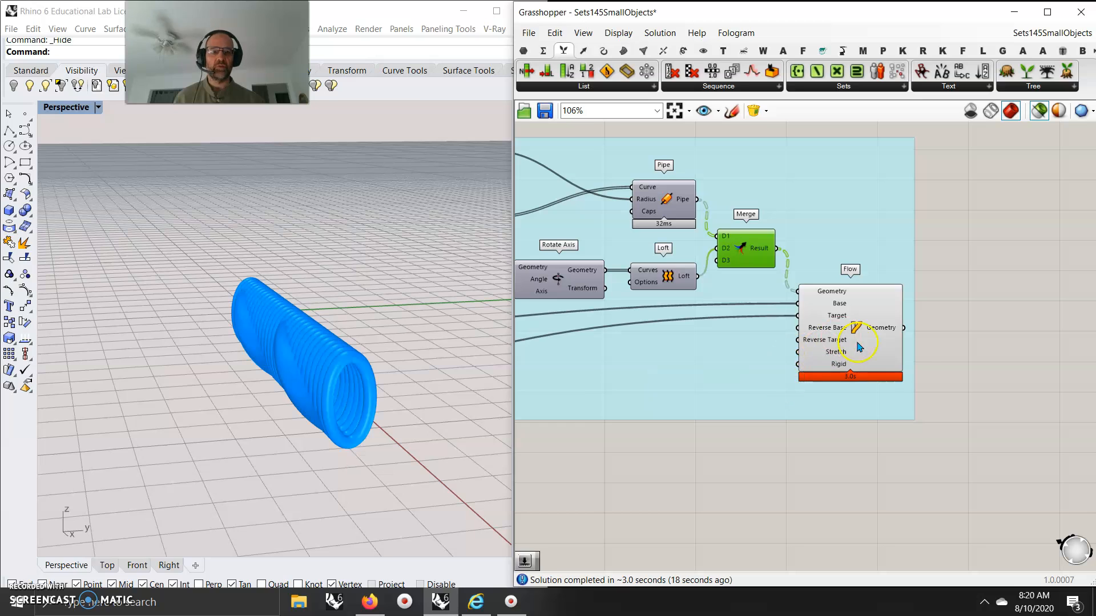
pyautogui.moveTo(859, 329)
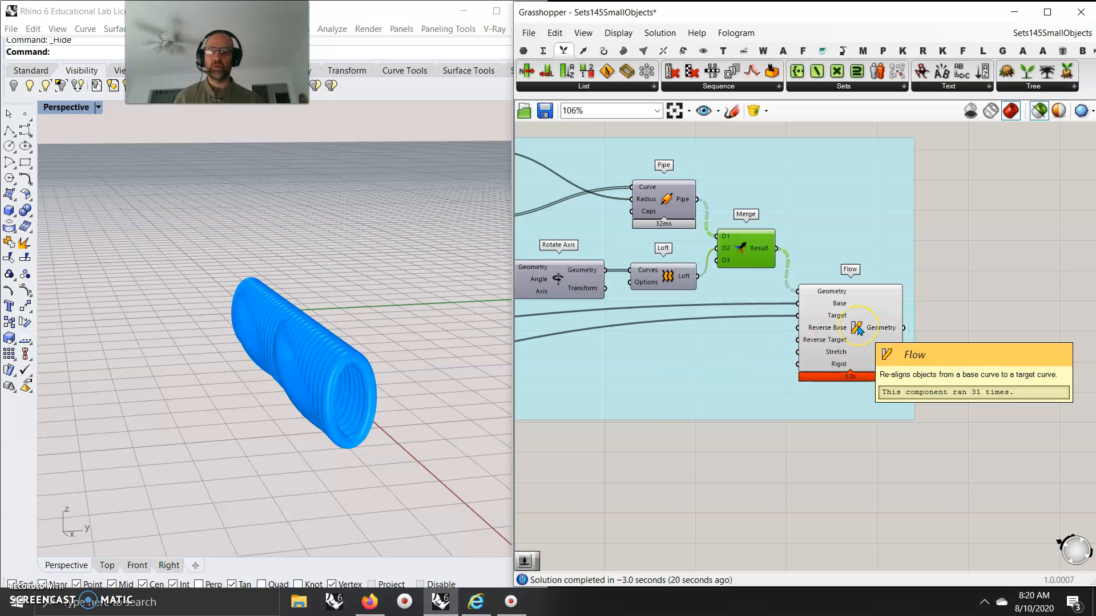
# Preview the Line component that supplies the base curve for the Flow component.
pyautogui.moveTo(749, 494); pyautogui.dragTo(929, 506, button='right')
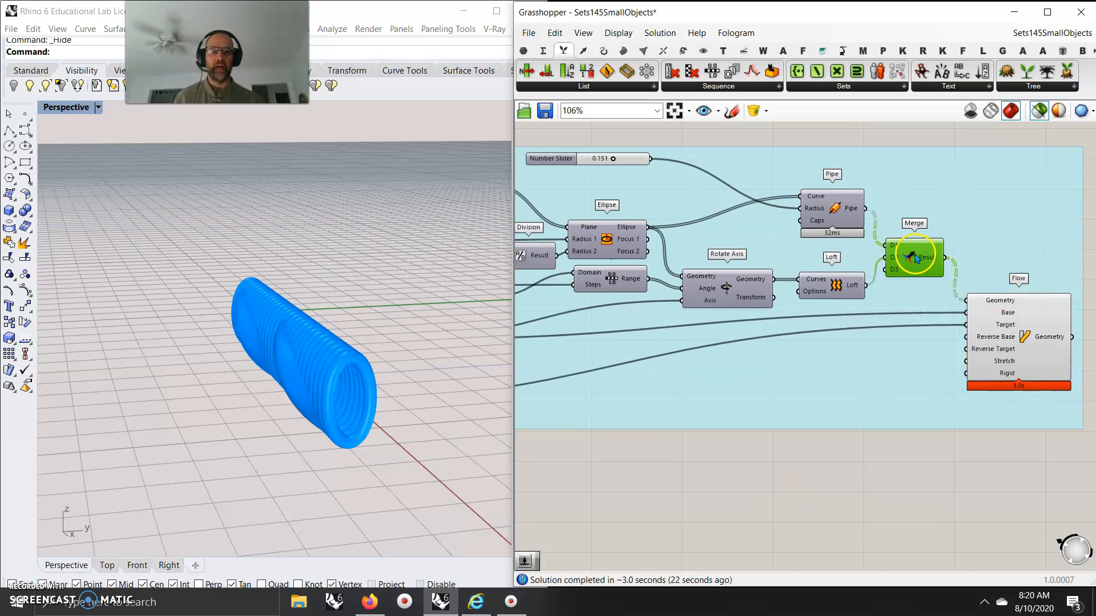
pyautogui.moveTo(780, 460); pyautogui.dragTo(864, 445, button='right')
pyautogui.moveTo(724, 493); pyautogui.dragTo(912, 467, button='right')
pyautogui.scroll(-3, 634, 445)
pyautogui.moveTo(577, 450)
pyautogui.mouseDown(button='right')
pyautogui.moveTo(883, 464)
pyautogui.moveTo(822, 480)
pyautogui.mouseUp(button='right')
pyautogui.scroll(3, 834, 430)
pyautogui.scroll(3, 971, 345)
pyautogui.click(987, 288)
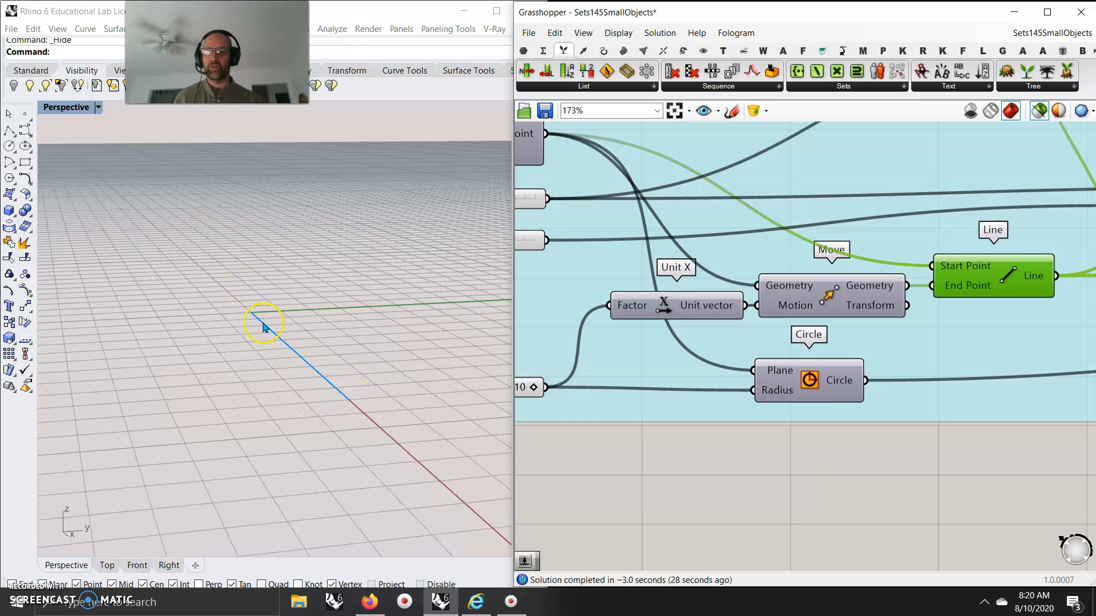
# Trace the Line output wire along the definition to the Base input of the Flow component.
pyautogui.moveTo(950, 500); pyautogui.dragTo(705, 470, button='right')
pyautogui.moveTo(890, 505); pyautogui.dragTo(737, 504, button='right')
pyautogui.scroll(-3, 783, 533)
pyautogui.moveTo(870, 531); pyautogui.dragTo(716, 520, button='right')
pyautogui.moveTo(907, 493); pyautogui.dragTo(716, 471, button='right')
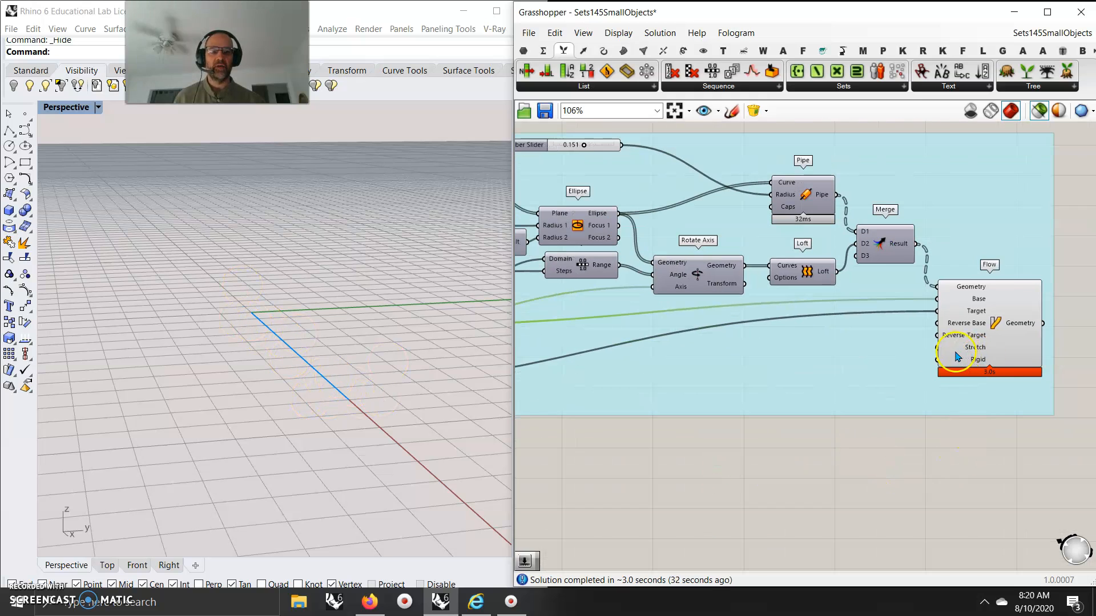
# Preview the Circle component that supplies the target curve for Flow, with the whole definition in view.
pyautogui.moveTo(596, 499); pyautogui.dragTo(934, 457, button='right')
pyautogui.moveTo(760, 476); pyautogui.dragTo(683, 467, button='right')
pyautogui.click(709, 334)
pyautogui.scroll(-7, 703, 491)
pyautogui.moveTo(828, 488); pyautogui.dragTo(844, 482, button='right')
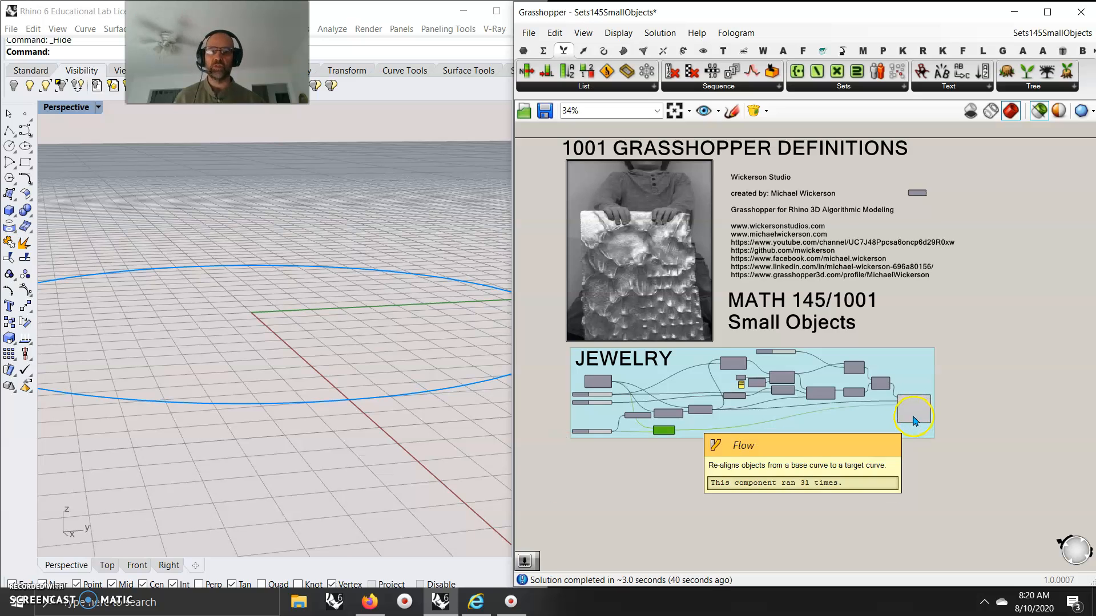
# Preview the Flow component's output and examine the resulting ring up close and as a whole.
pyautogui.scroll(4, 915, 425)
pyautogui.moveTo(932, 508); pyautogui.dragTo(969, 492, button='right')
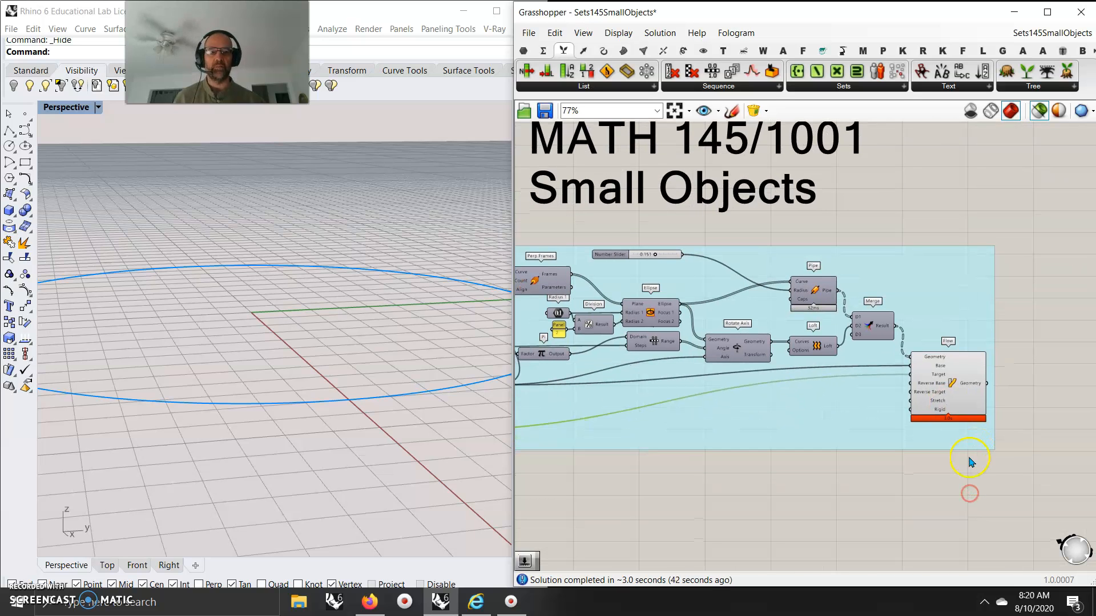
pyautogui.click(962, 394)
pyautogui.moveTo(372, 453); pyautogui.dragTo(375, 475, button='right')
pyautogui.scroll(-7, 373, 464)
pyautogui.scroll(9, 297, 384)
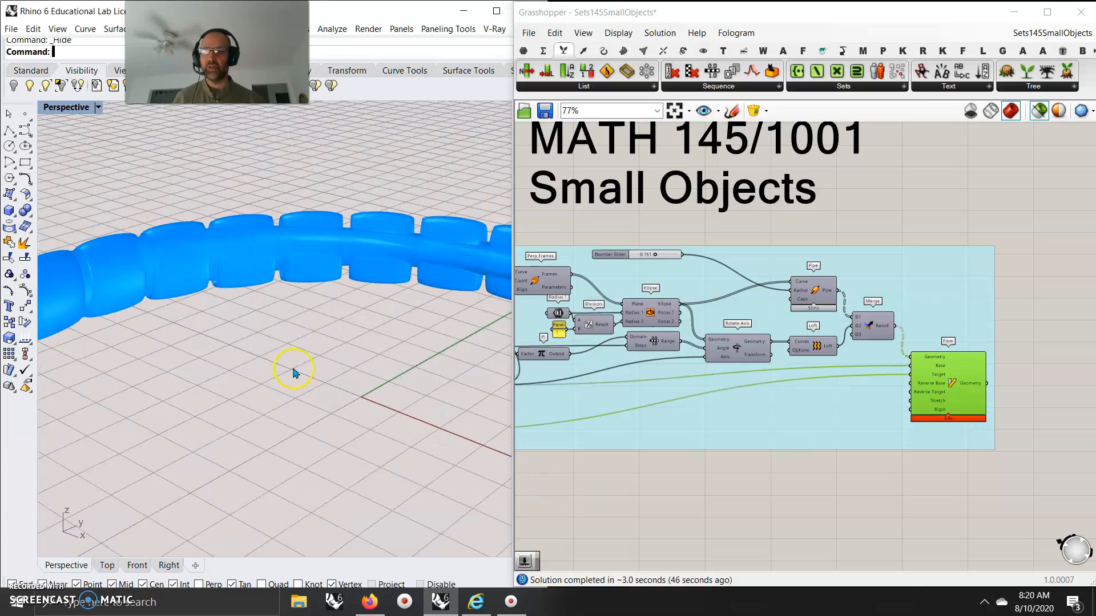
pyautogui.scroll(-8, 294, 374)
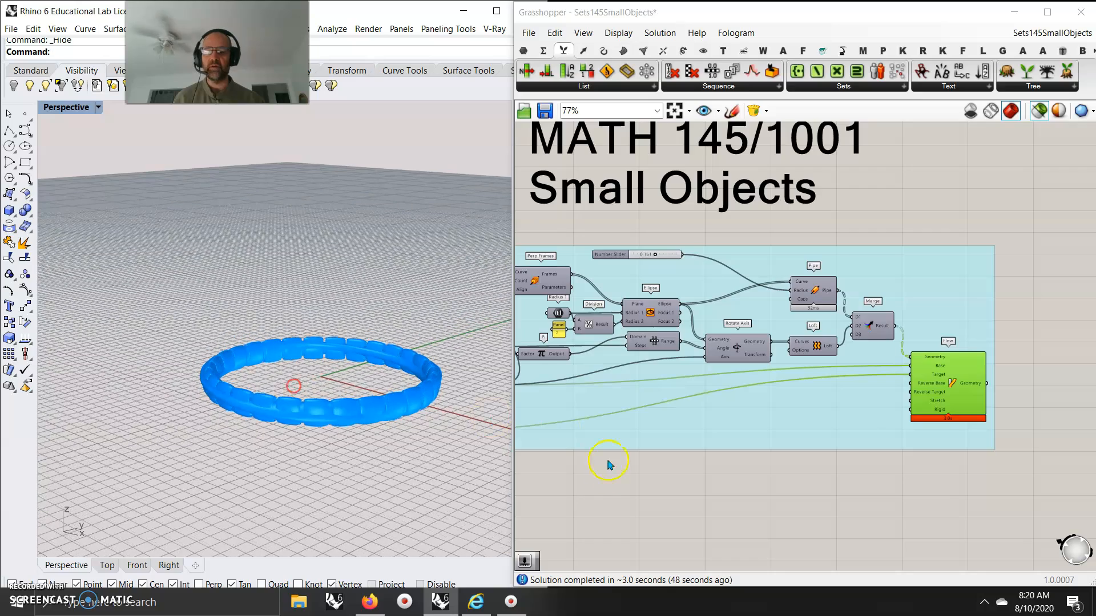
# Set the number slider just below the 29 slider in the jewelry definition to 10.
pyautogui.moveTo(588, 496); pyautogui.dragTo(920, 526, button='right')
pyautogui.scroll(-4, 765, 456)
pyautogui.moveTo(704, 475); pyautogui.dragTo(745, 467, button='right')
pyautogui.scroll(8, 744, 441)
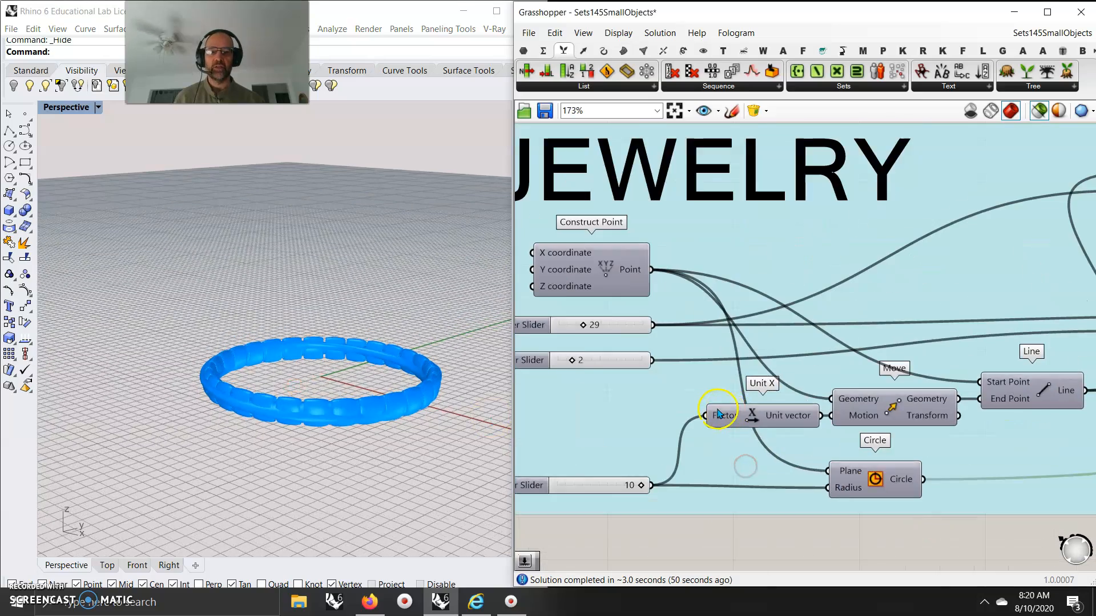
pyautogui.scroll(5, 718, 415)
pyautogui.rightClick(654, 292)
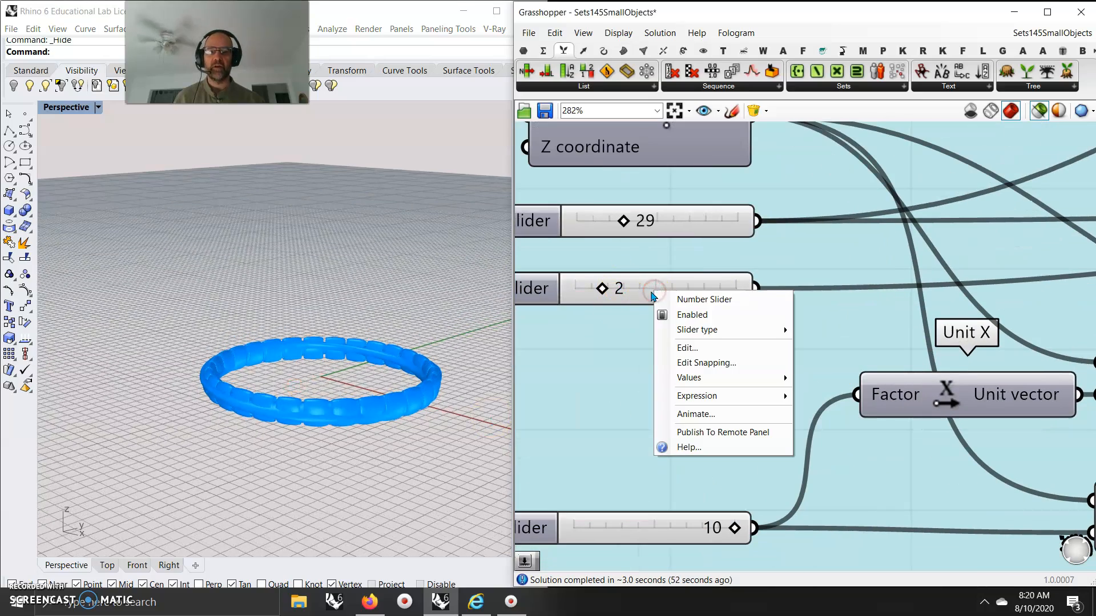
pyautogui.click(633, 395)
pyautogui.rightClick(656, 290)
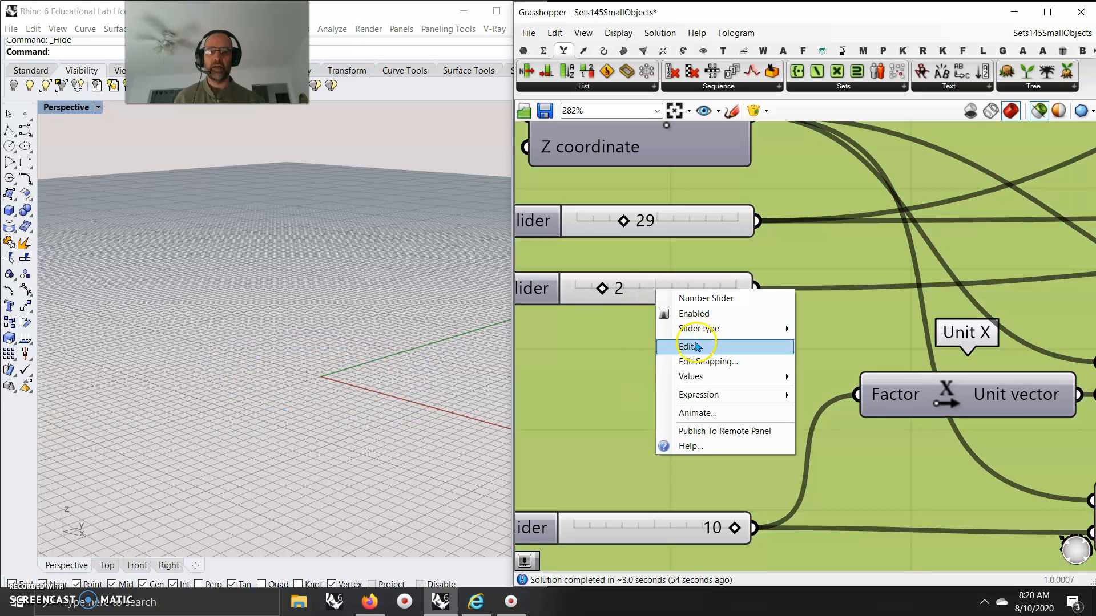
pyautogui.click(698, 347)
pyautogui.moveTo(647, 446); pyautogui.dragTo(820, 451)
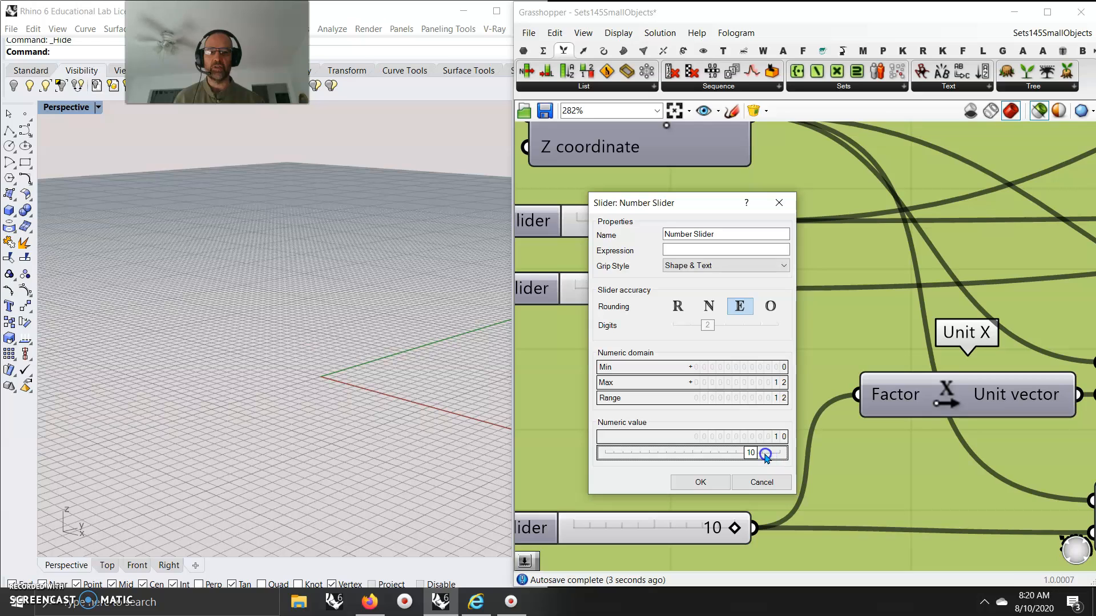
pyautogui.click(702, 482)
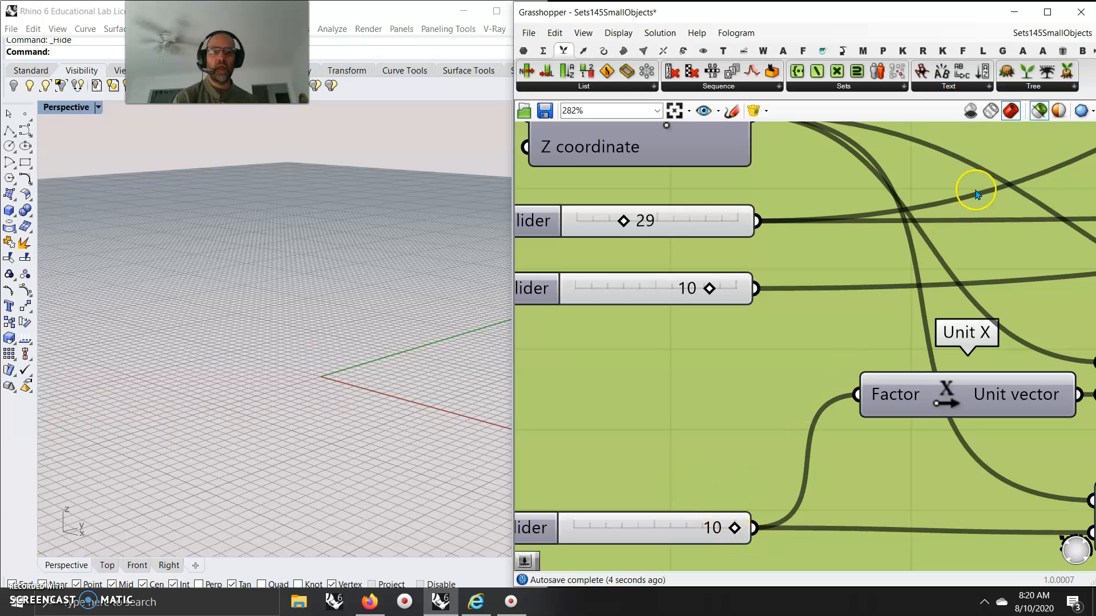
# Turn off the selected-objects-only preview and display the whole ring in the Perspective viewport in Artistic mode.
pyautogui.click(1039, 112)
pyautogui.scroll(5, 366, 442)
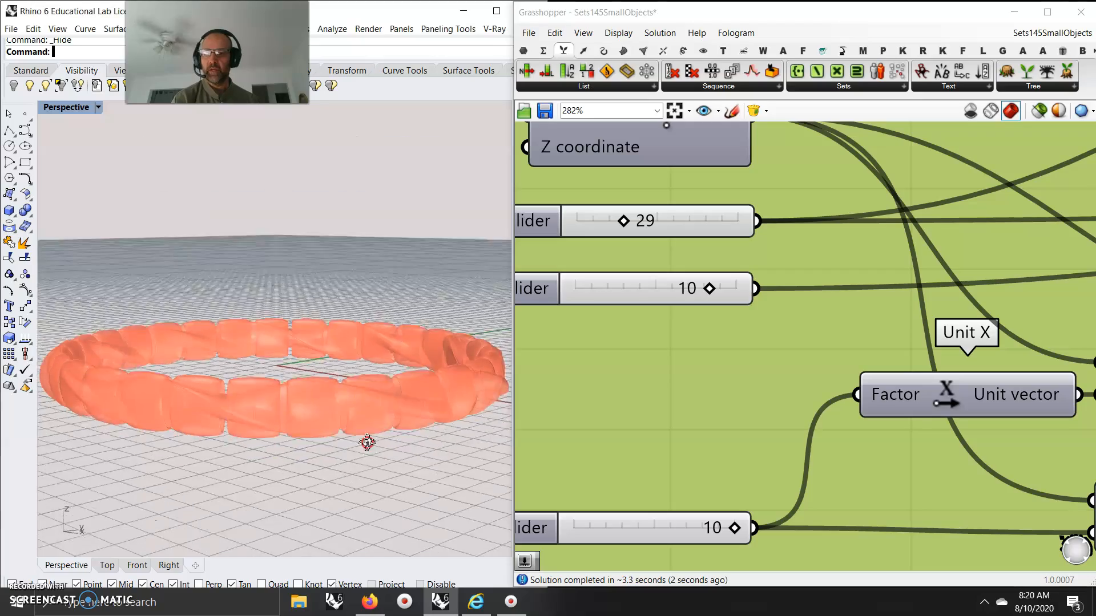
pyautogui.click(66, 107)
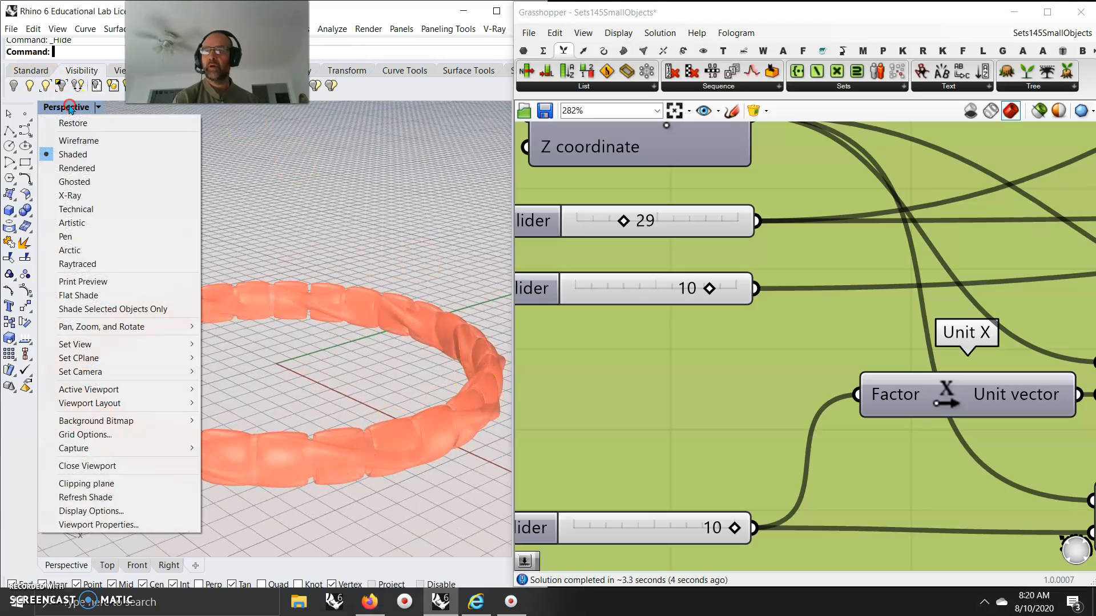
pyautogui.click(72, 223)
pyautogui.moveTo(301, 396); pyautogui.dragTo(320, 425, button='right')
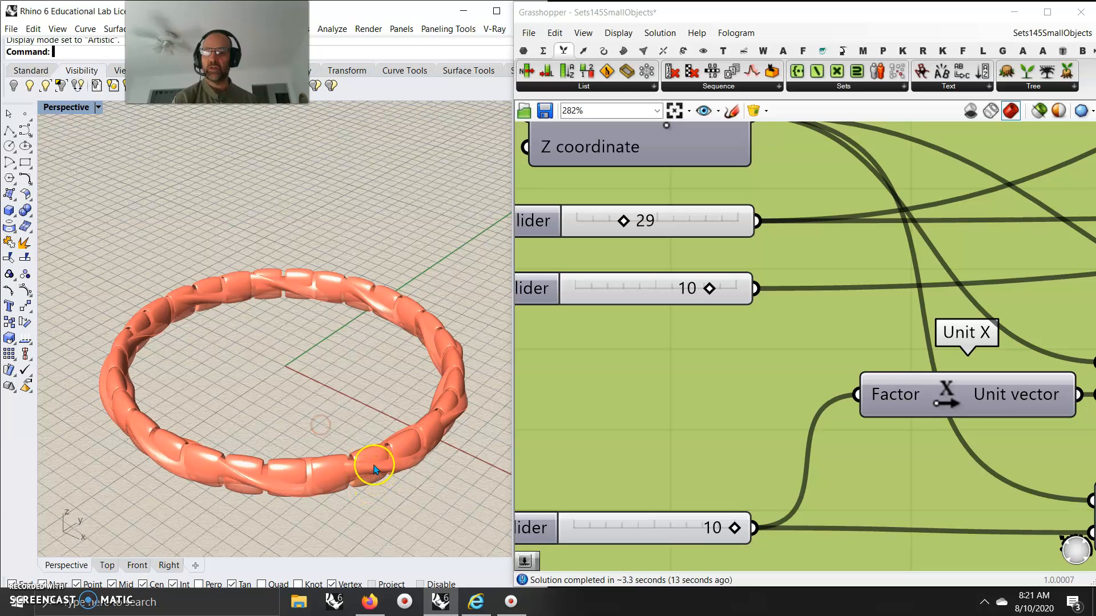
# Bake the Flow component's Geometry output to Layer 02.
pyautogui.scroll(-10, 906, 417)
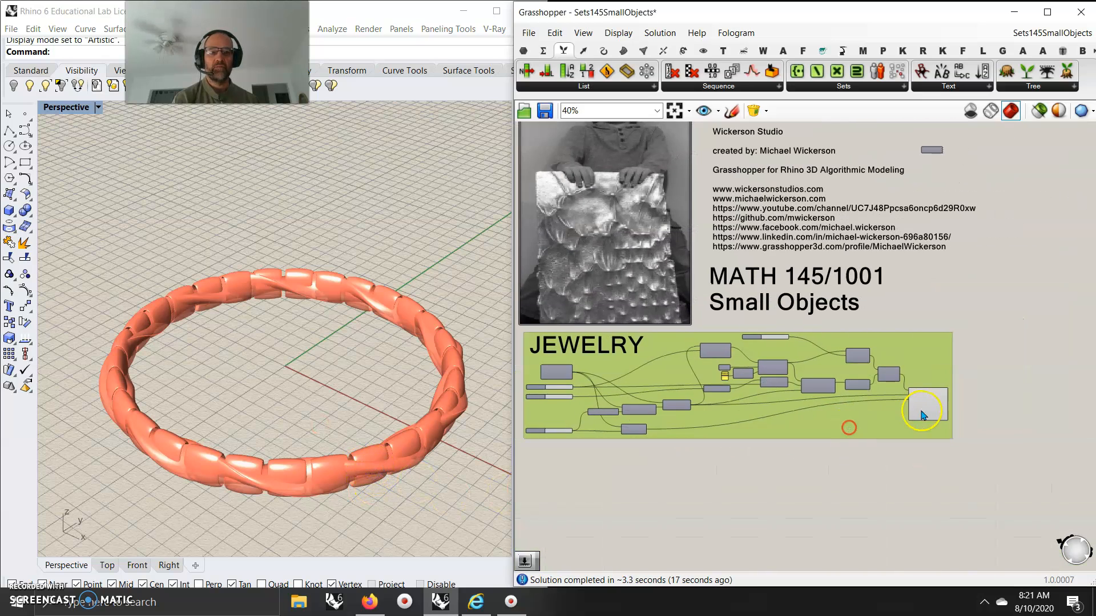
pyautogui.click(941, 410)
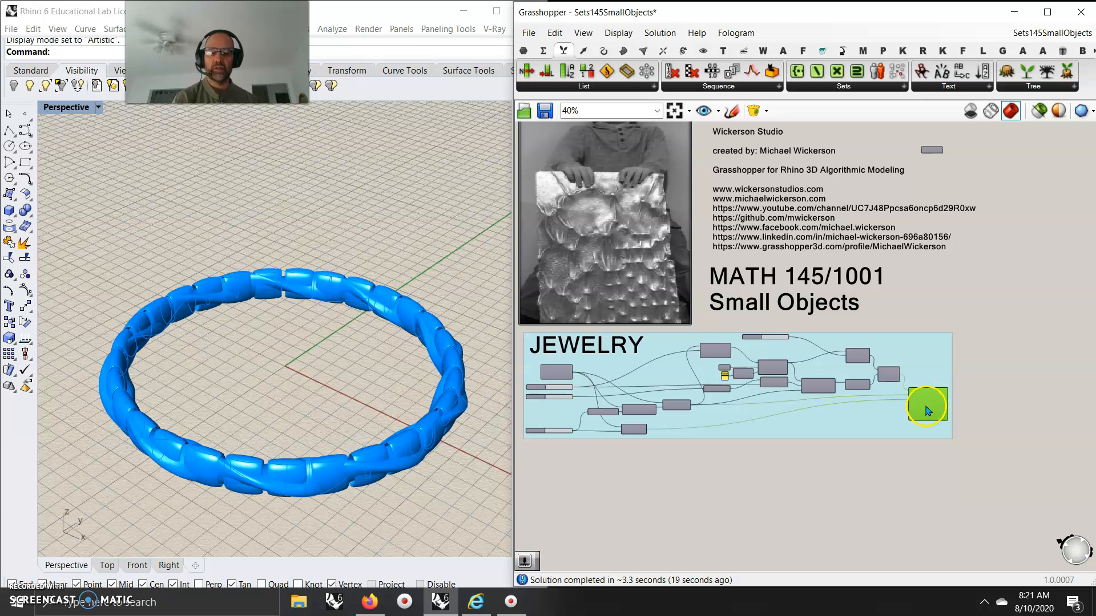
pyautogui.scroll(8, 929, 412)
pyautogui.rightClick(952, 376)
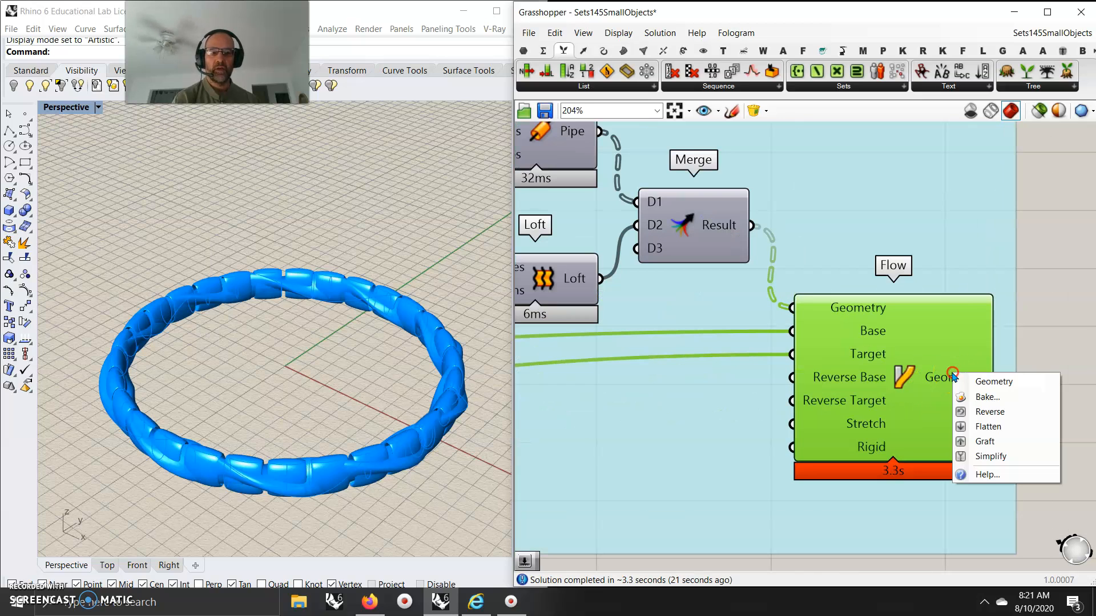
pyautogui.click(987, 397)
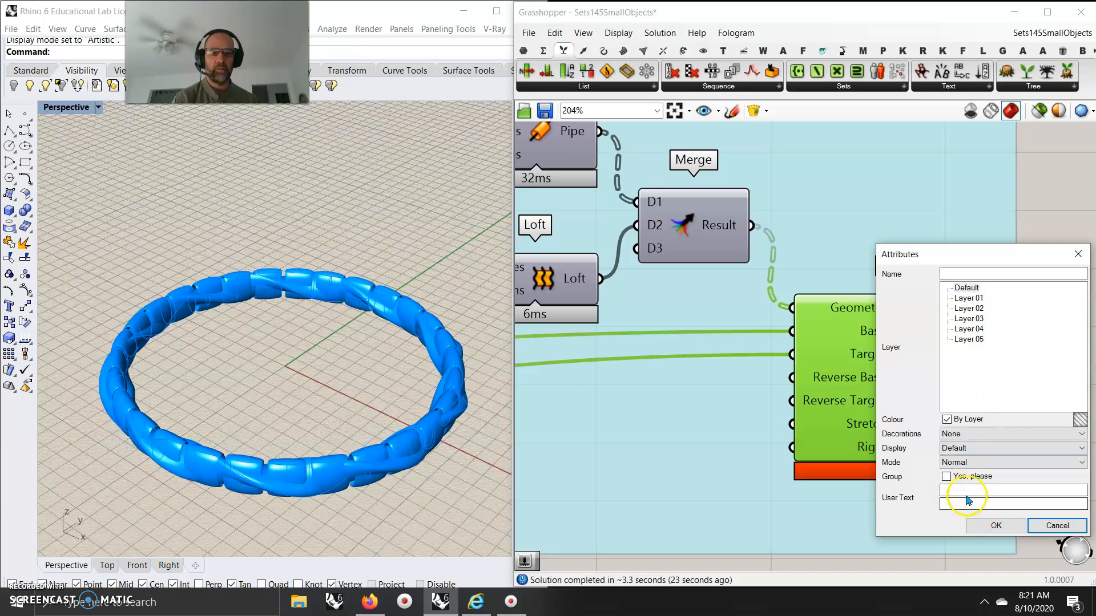
pyautogui.click(968, 308)
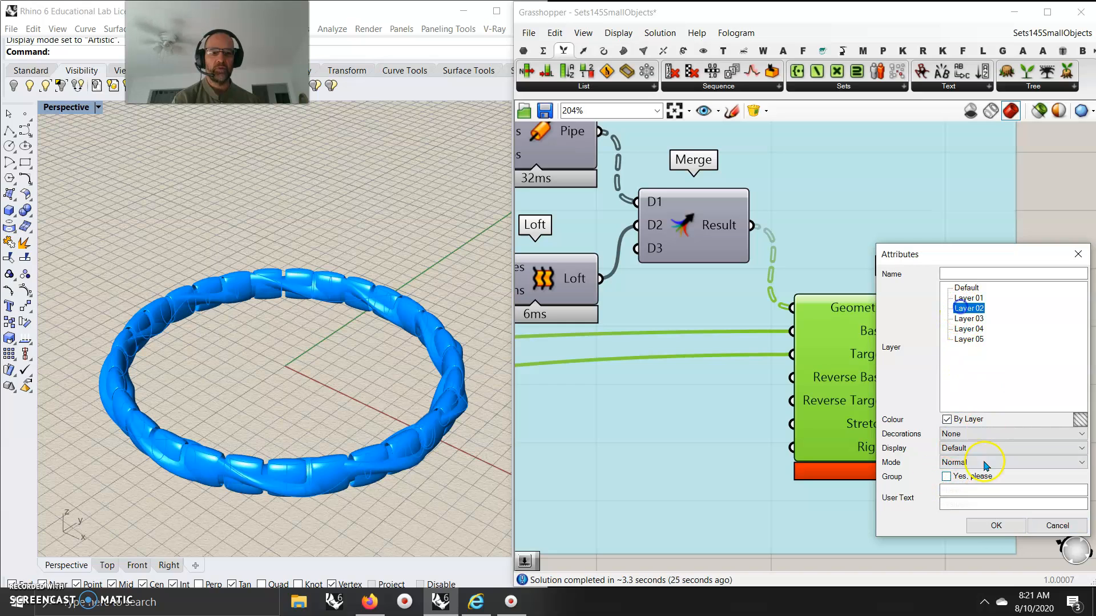
pyautogui.click(996, 525)
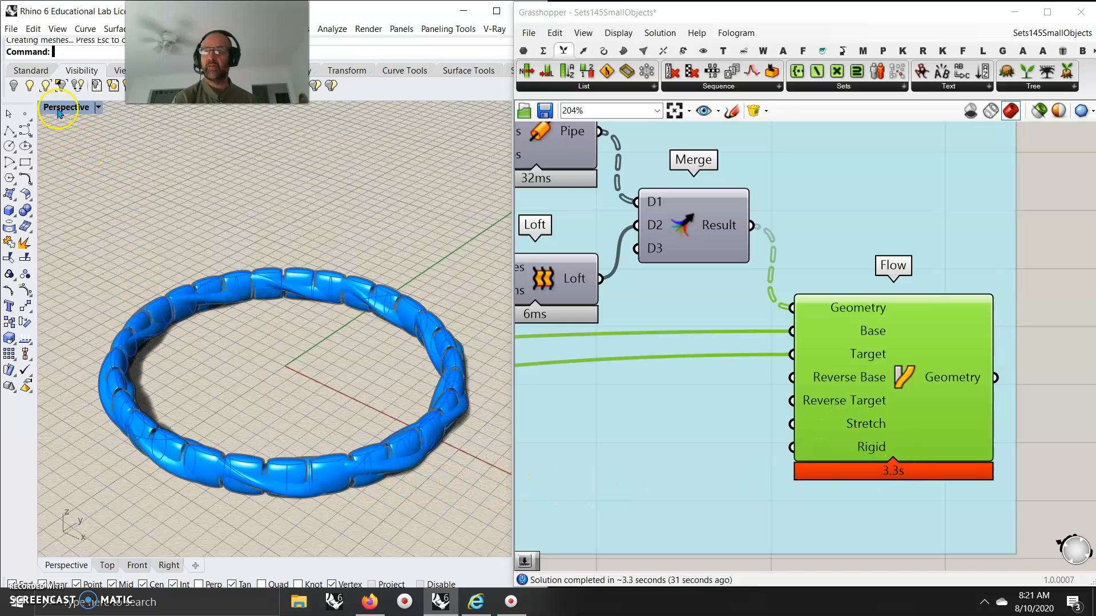
# Move the baked twisted loft surface straight up above the ring, and deselect it and the Flow component.
pyautogui.click(322, 465)
pyautogui.click(372, 462)
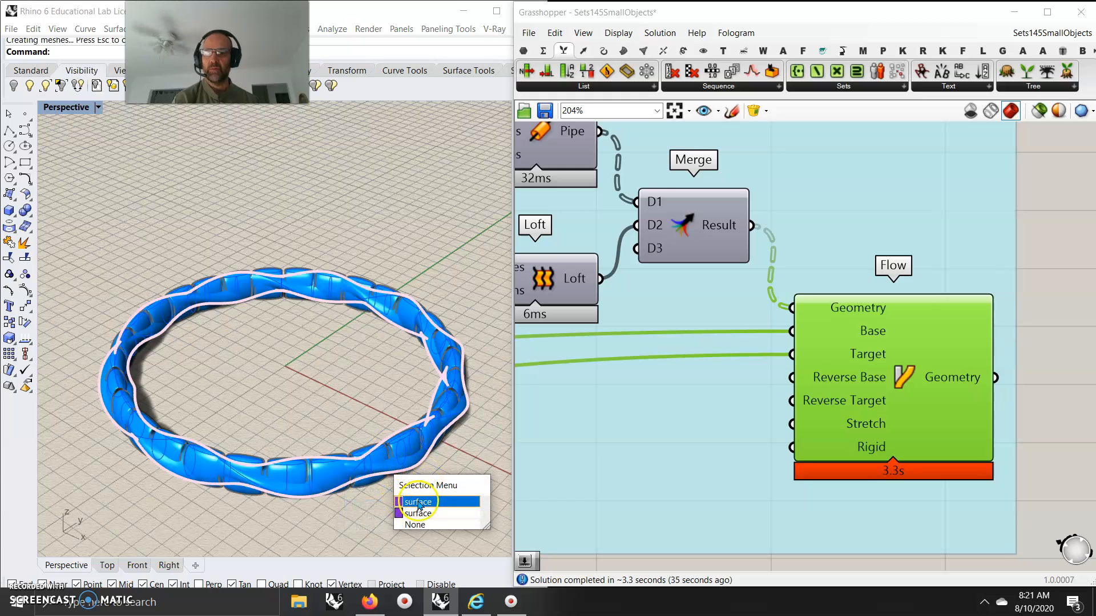
pyautogui.click(400, 506)
pyautogui.moveTo(285, 333); pyautogui.dragTo(306, 196)
pyautogui.click(312, 371)
pyautogui.moveTo(322, 411); pyautogui.dragTo(342, 396, button='right')
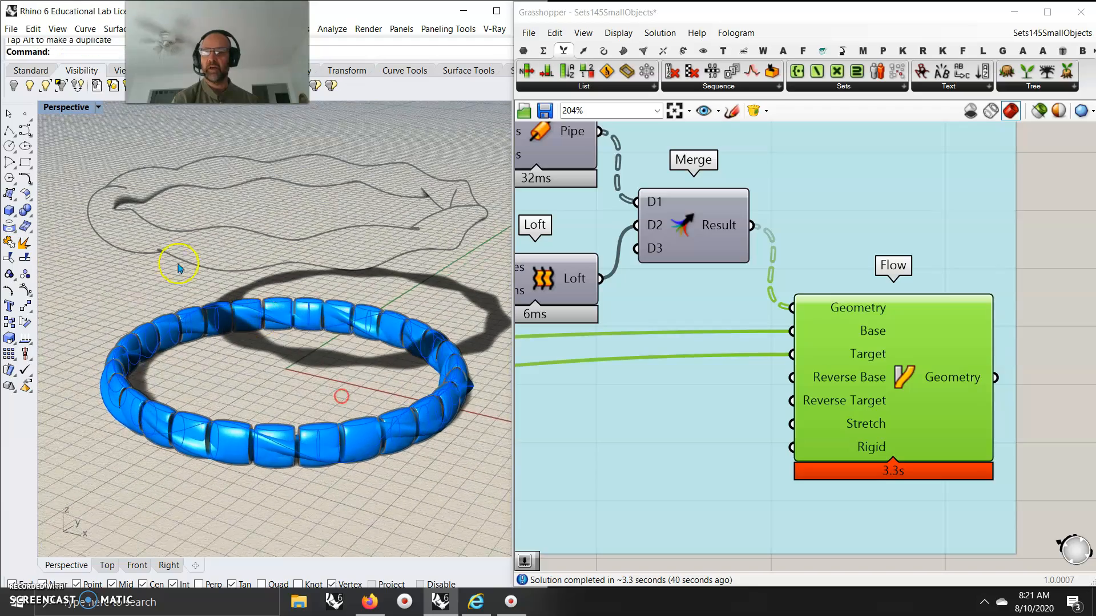
pyautogui.click(1053, 407)
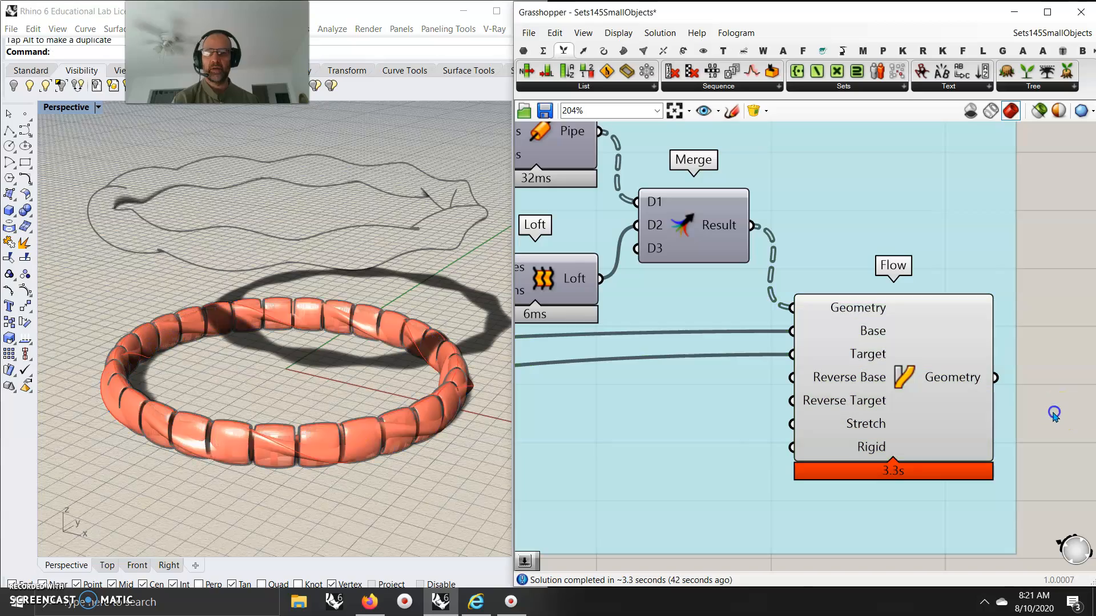
# Select several baked pipe surfaces around the ring one at a time to inspect them as separate pieces.
pyautogui.moveTo(409, 497)
pyautogui.mouseDown(button='right')
pyautogui.moveTo(420, 477)
pyautogui.moveTo(400, 489)
pyautogui.mouseUp(button='right')
pyautogui.click(364, 242)
pyautogui.click(368, 441)
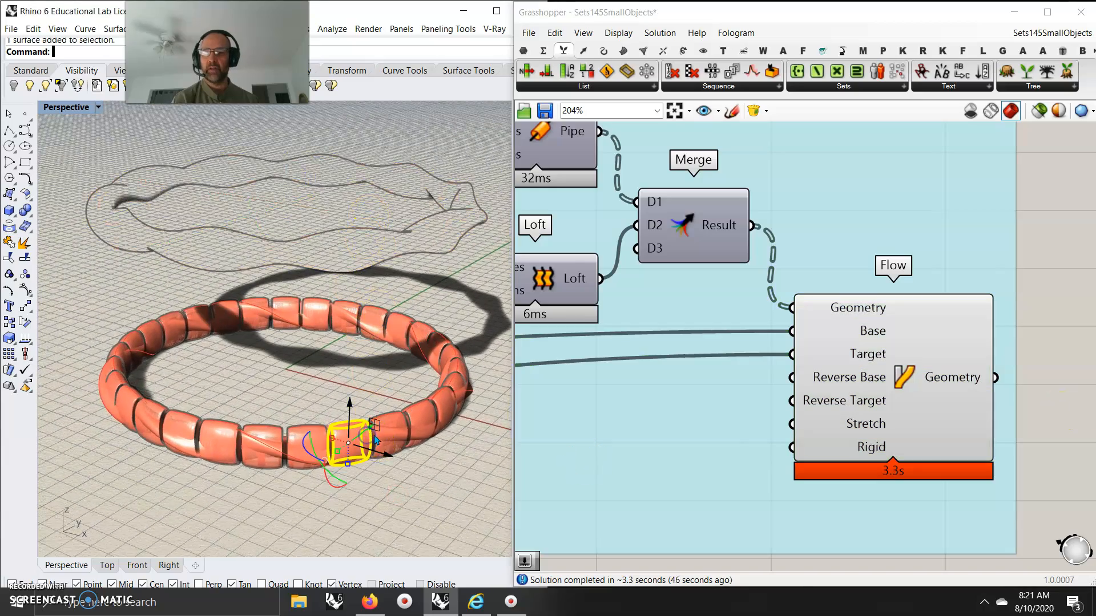
pyautogui.click(396, 479)
pyautogui.click(381, 432)
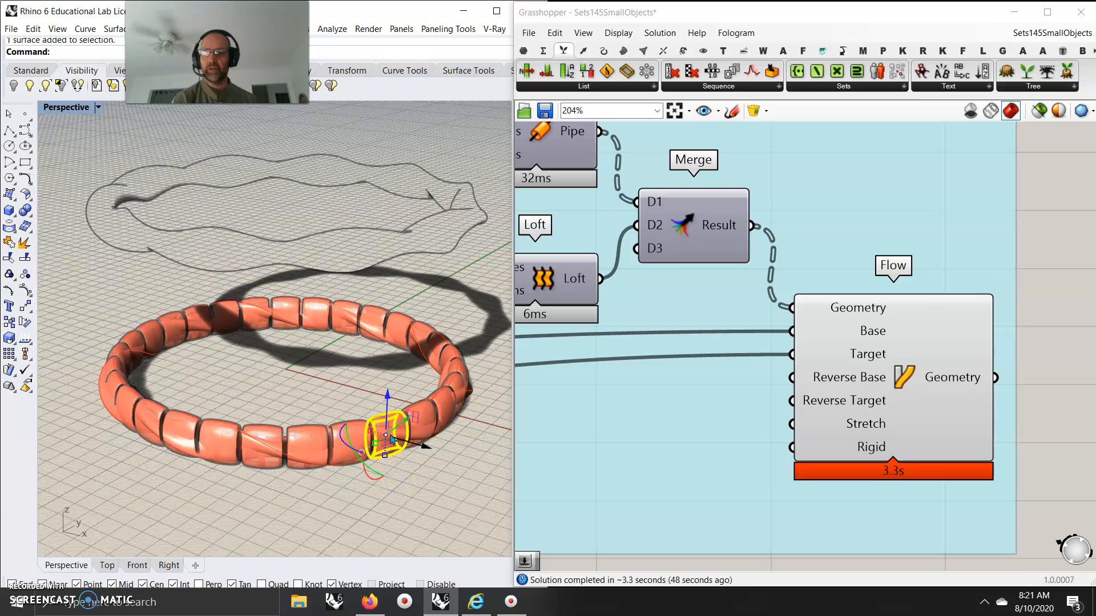
pyautogui.click(428, 433)
pyautogui.click(379, 482)
pyautogui.click(276, 451)
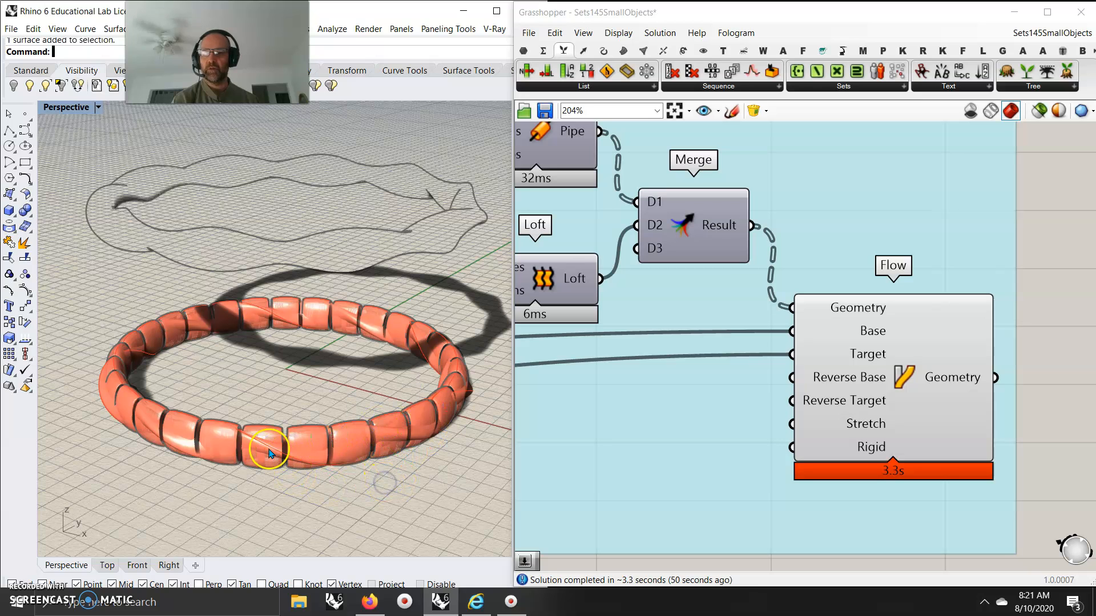
pyautogui.click(249, 506)
# Select all the baked pipe surfaces together and move them straight down below the Flow preview ring.
pyautogui.moveTo(281, 494); pyautogui.dragTo(264, 500, button='right')
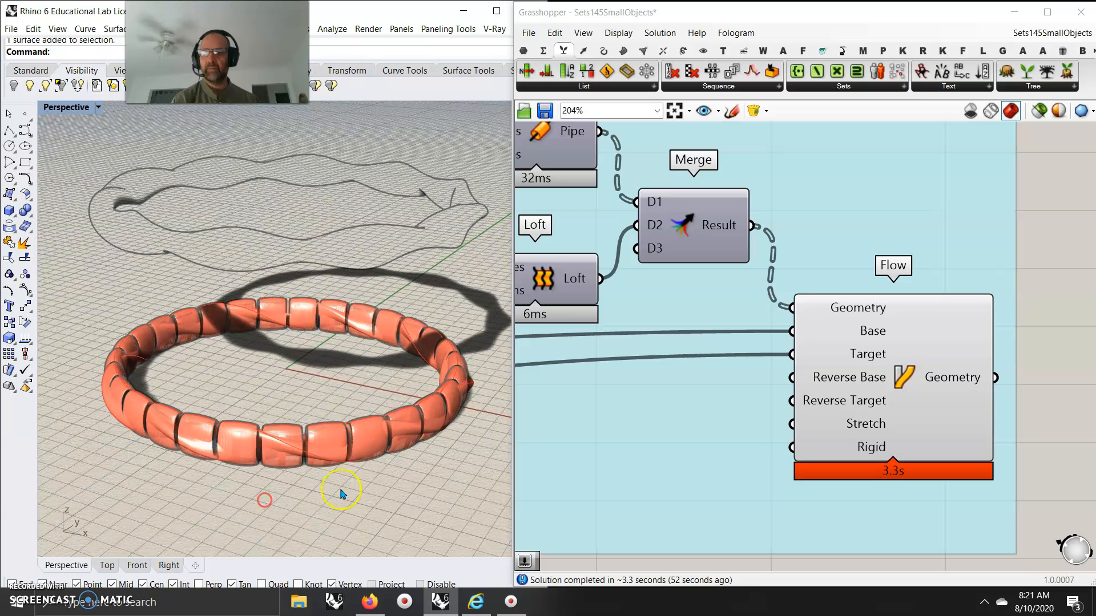
pyautogui.moveTo(195, 323); pyautogui.dragTo(77, 292)
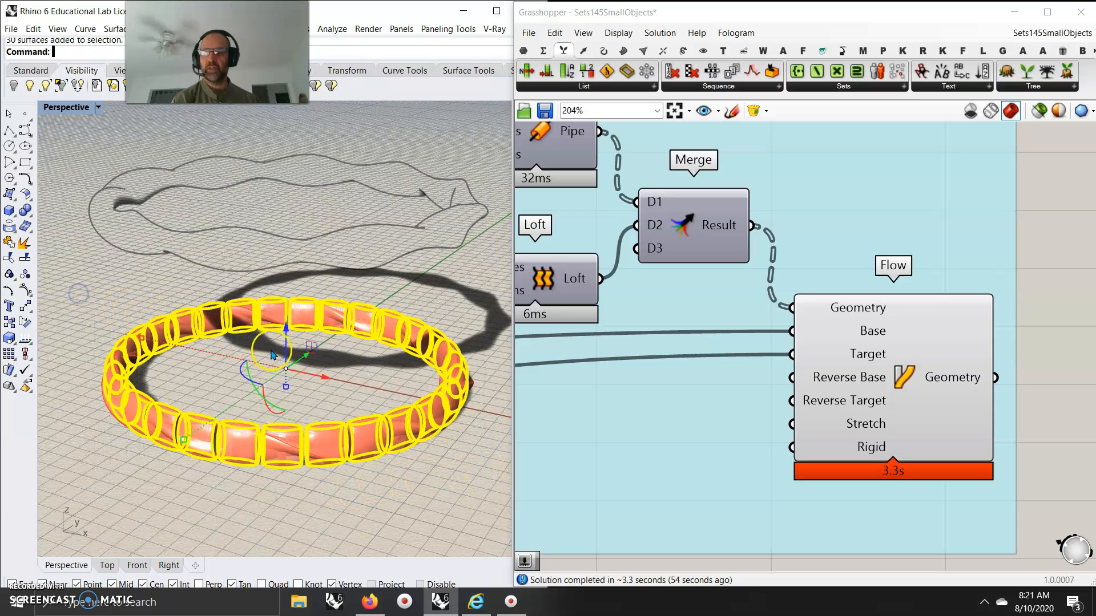
pyautogui.moveTo(286, 324); pyautogui.dragTo(285, 402)
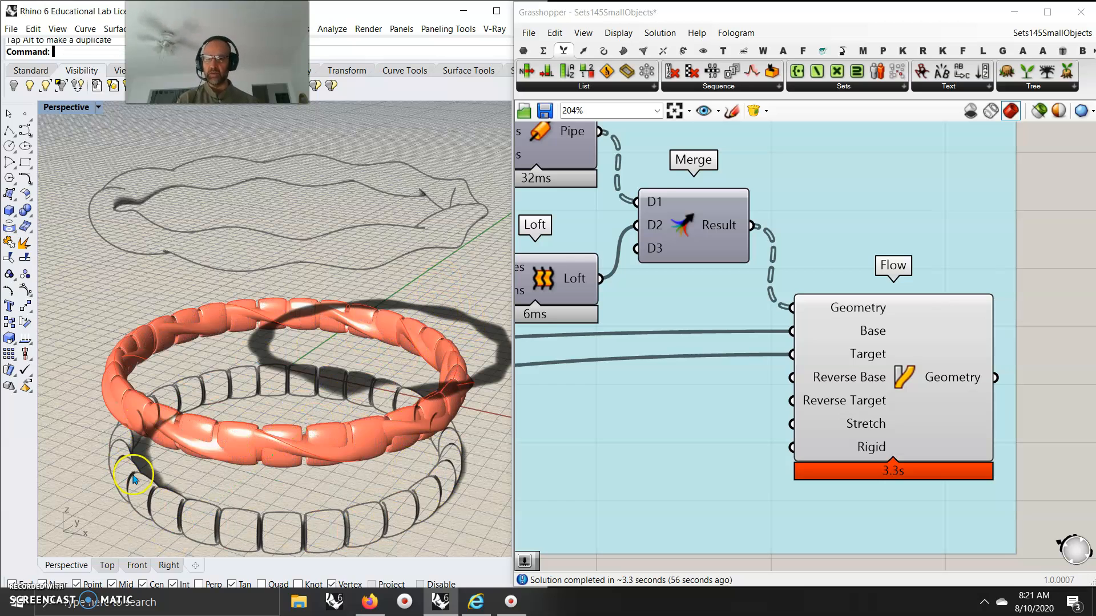
# Compare the separated loft and pipes with the Flow preview from several angles, highlighting the Flow component's output up close.
pyautogui.moveTo(314, 434); pyautogui.dragTo(303, 407, button='right')
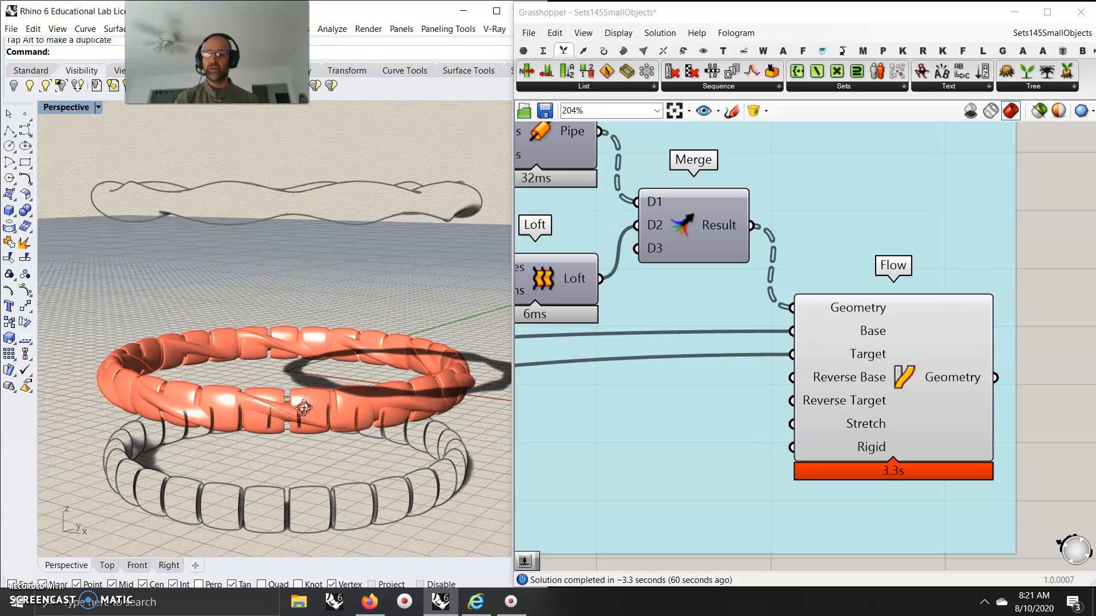
pyautogui.moveTo(351, 216); pyautogui.dragTo(316, 231, button='right')
pyautogui.moveTo(329, 302); pyautogui.dragTo(314, 315, button='right')
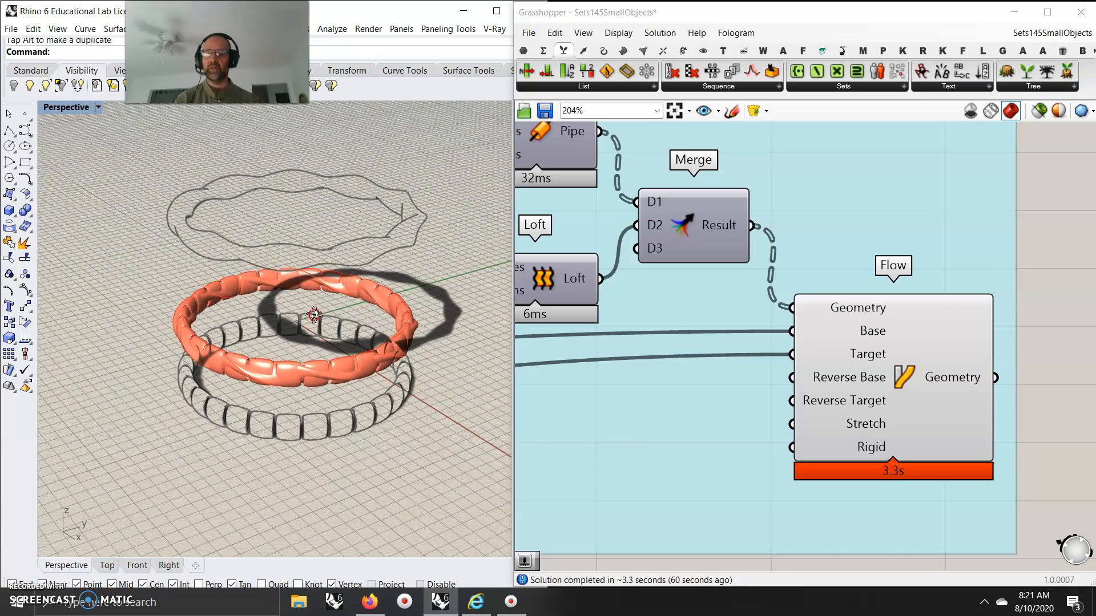
pyautogui.click(922, 422)
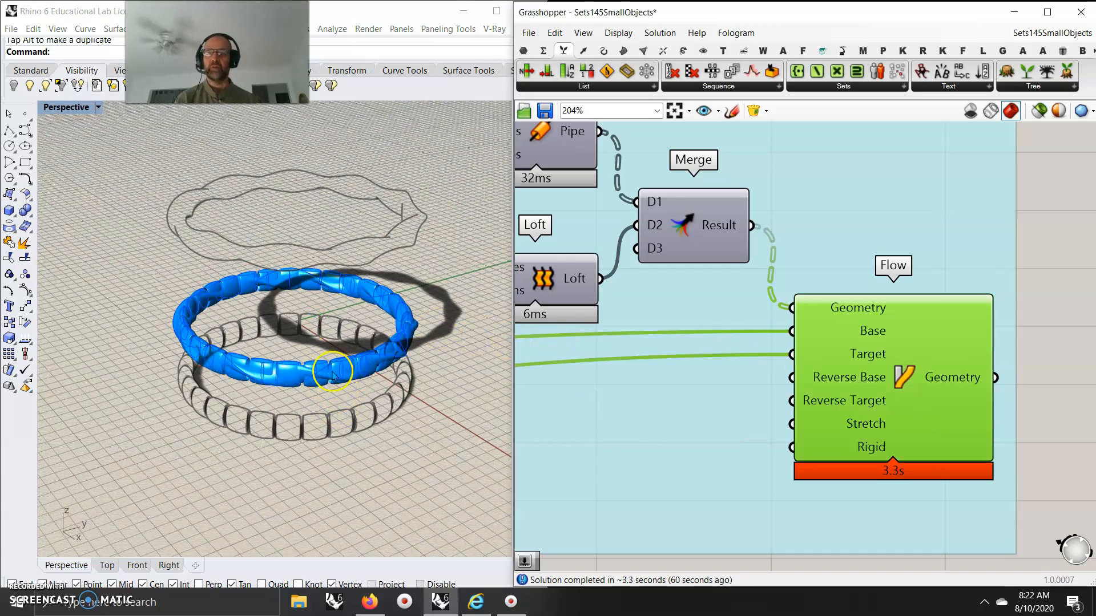
pyautogui.scroll(3, 288, 368)
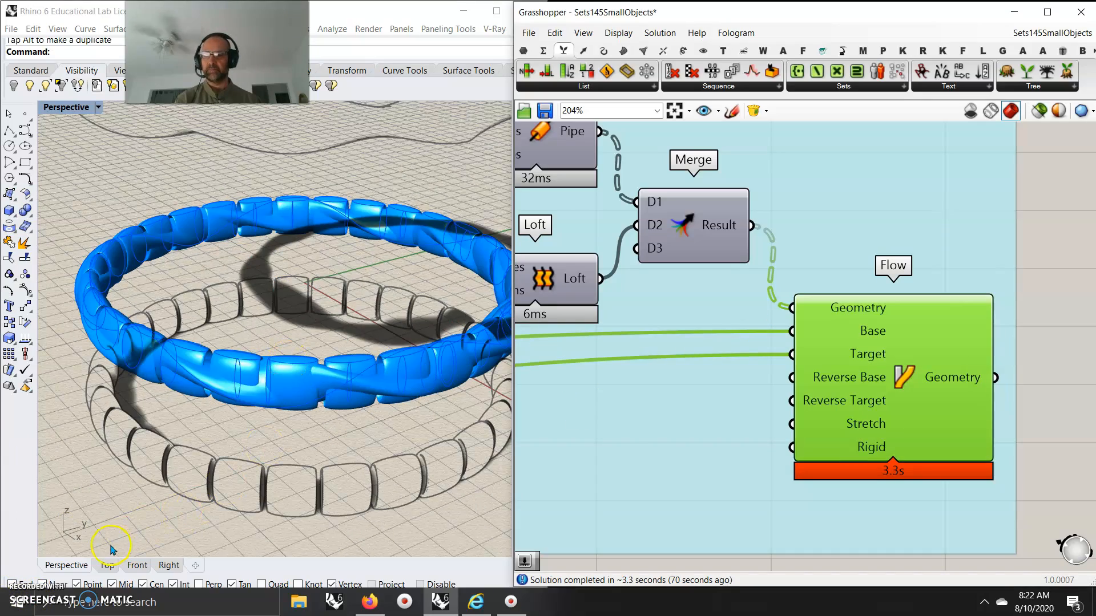